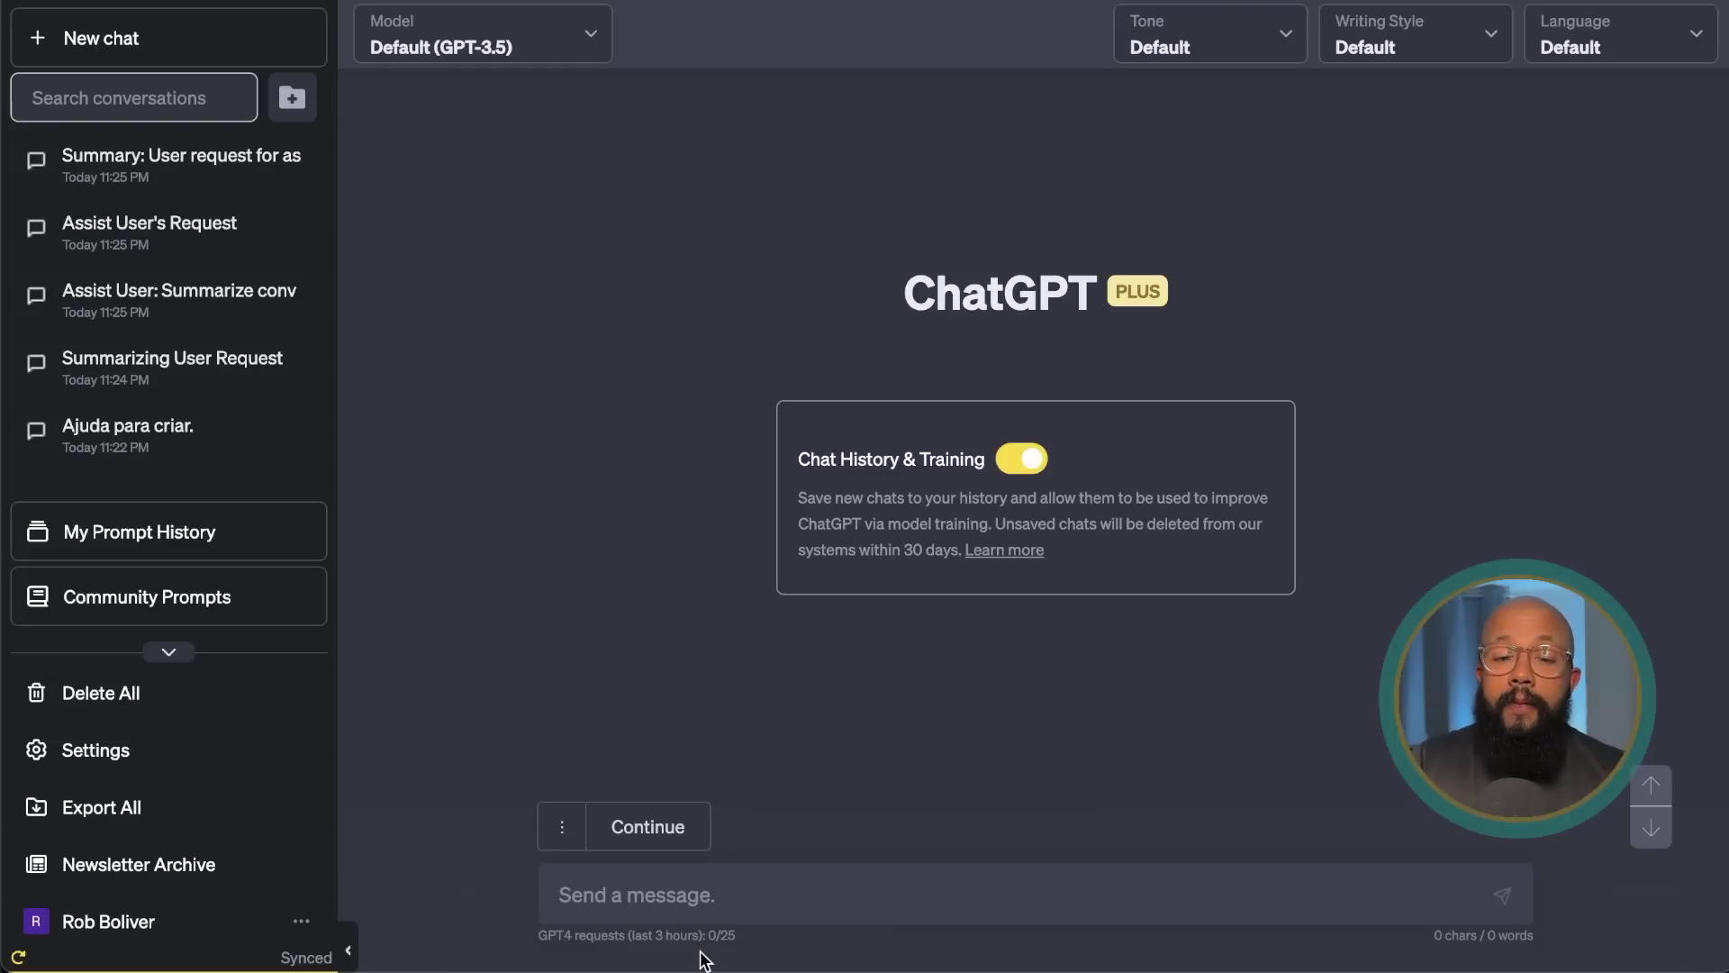
- Send the prompt "Crie um roteiro de video para o youtube sobre vendas online, sou um vendedor de carros"
left_click(663, 890)
type("Crie um roteiro de video para o youtube sobre vendas online, sou um vendedor de carros")
key("Return")
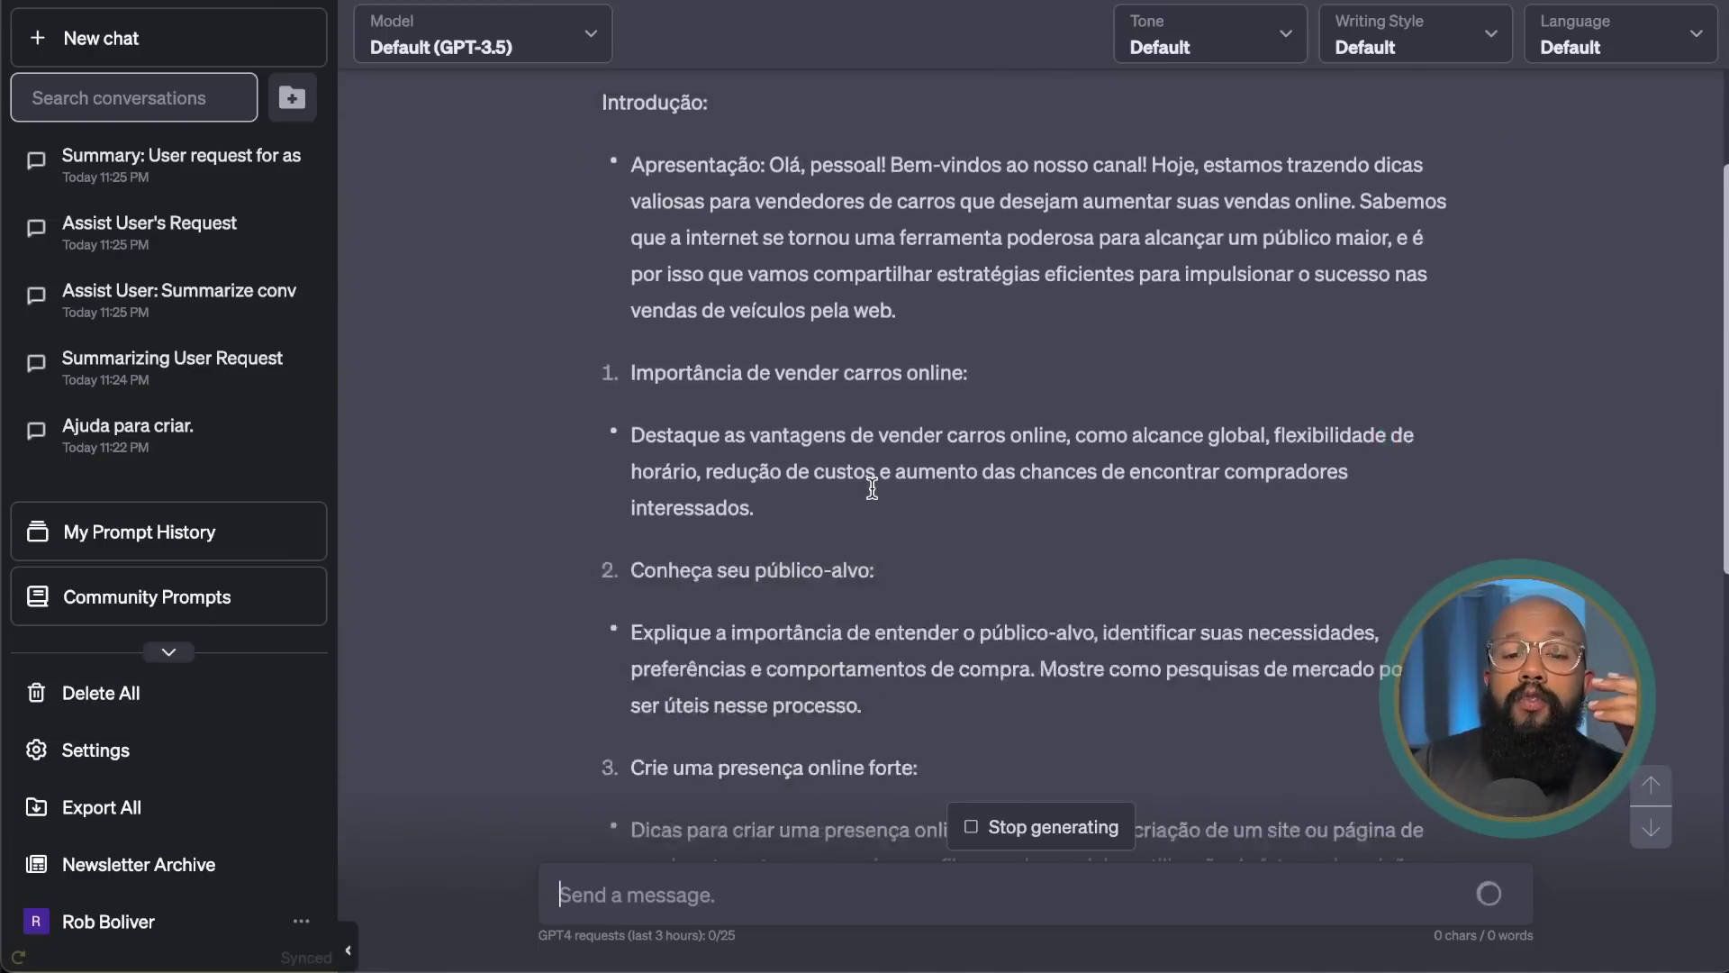
scroll(872, 487, "up", 2)
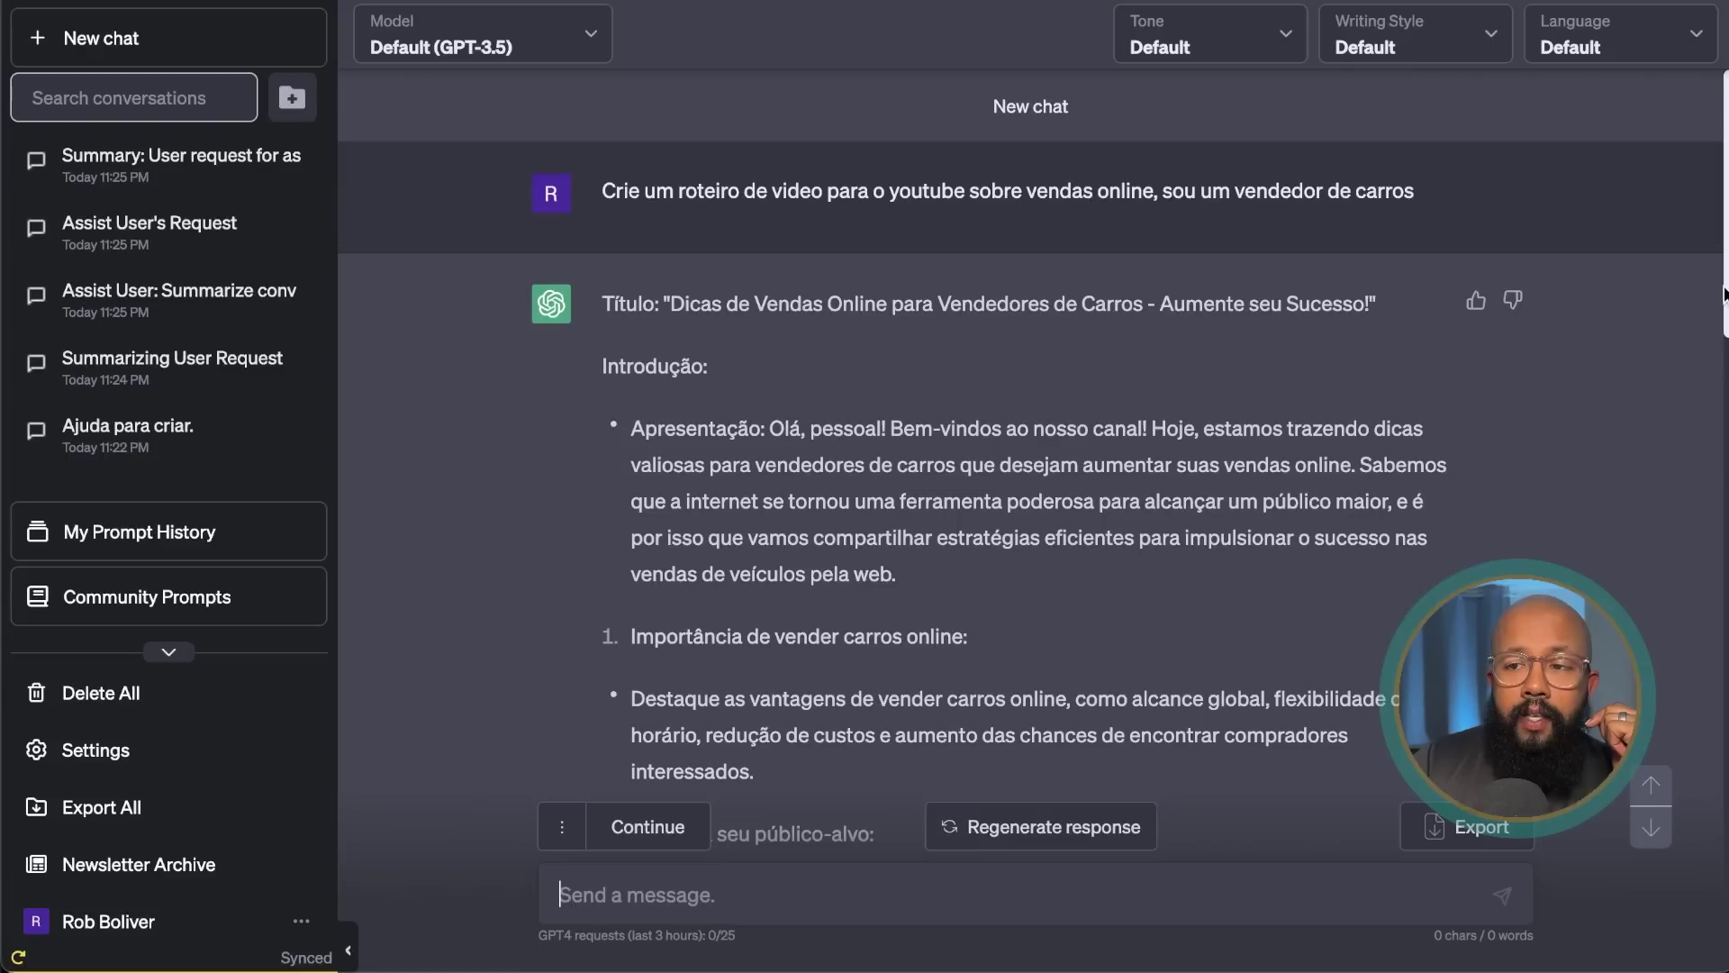
- Copy the generated script from the end of the response and have ChatGPT continue it twice
left_click_drag(1724, 285, 1721, 908)
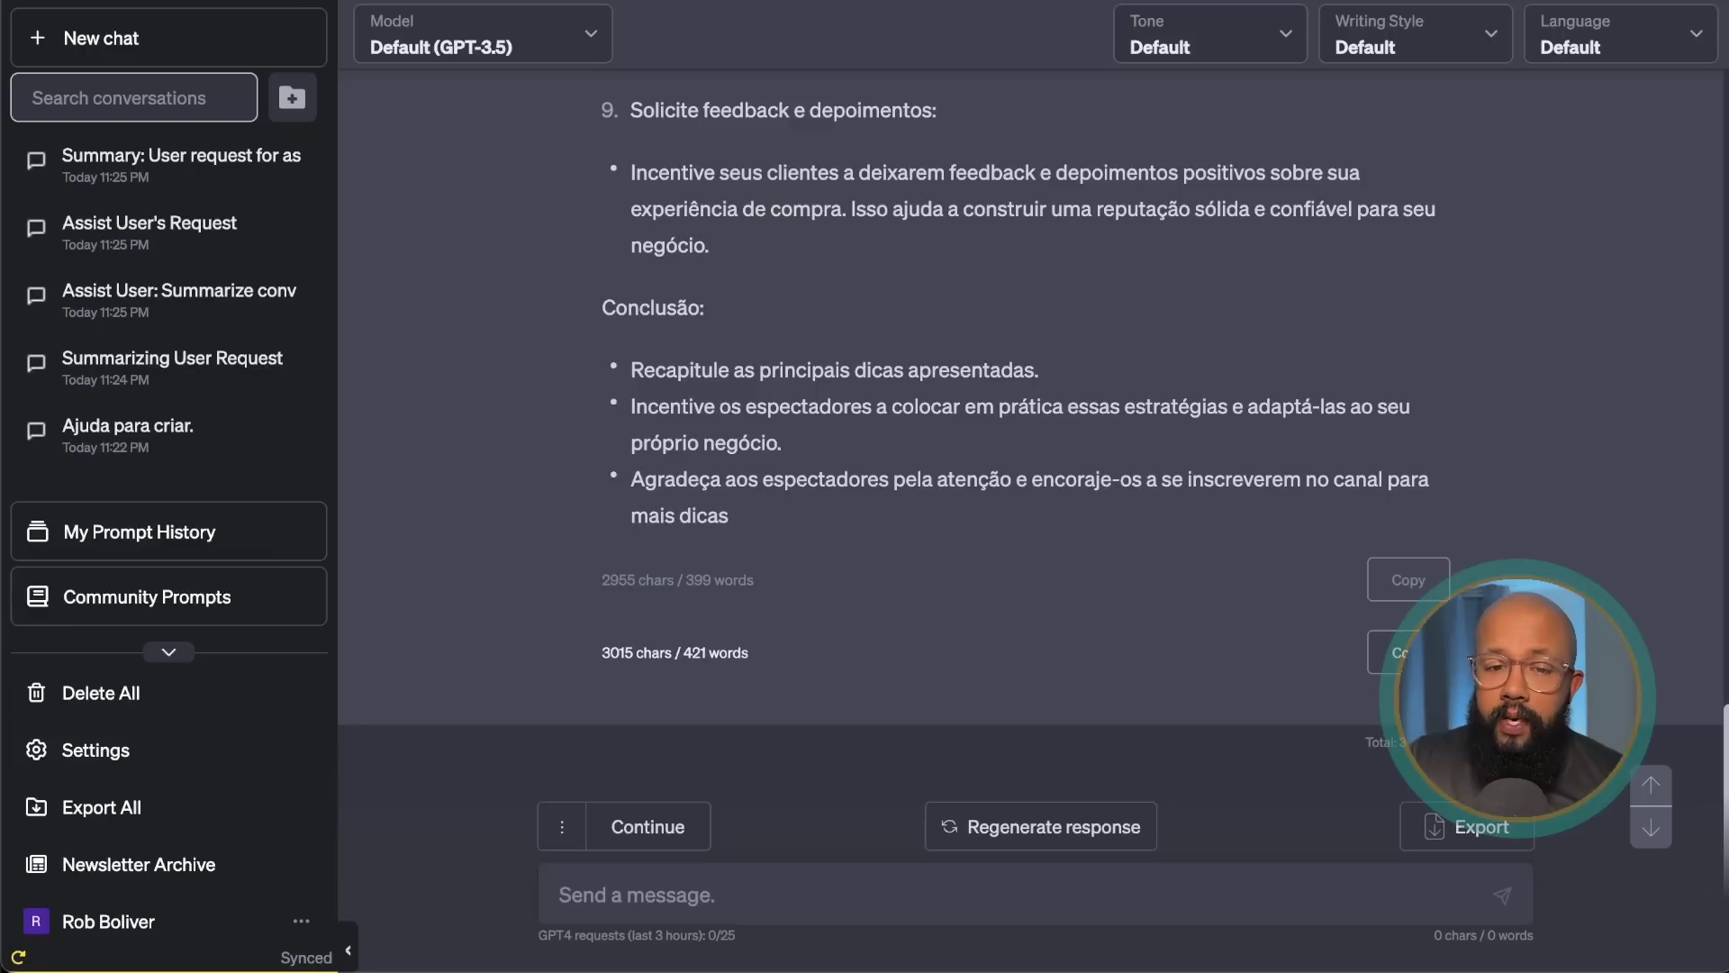
left_click(1394, 652)
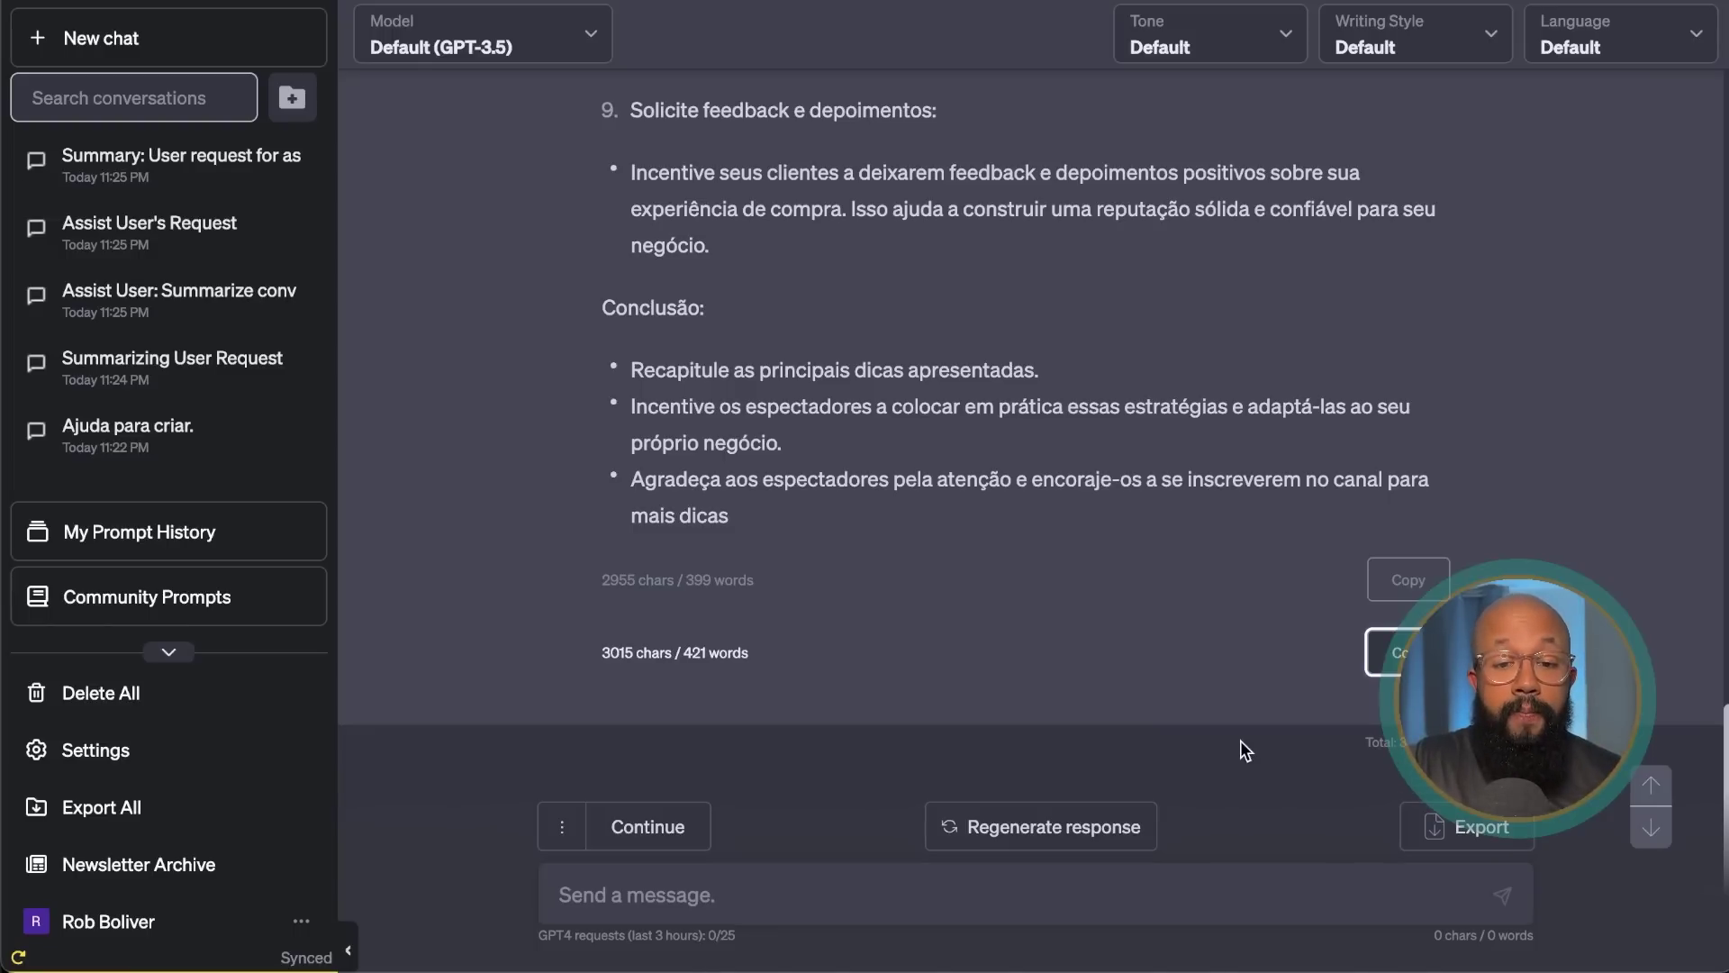
left_click(654, 827)
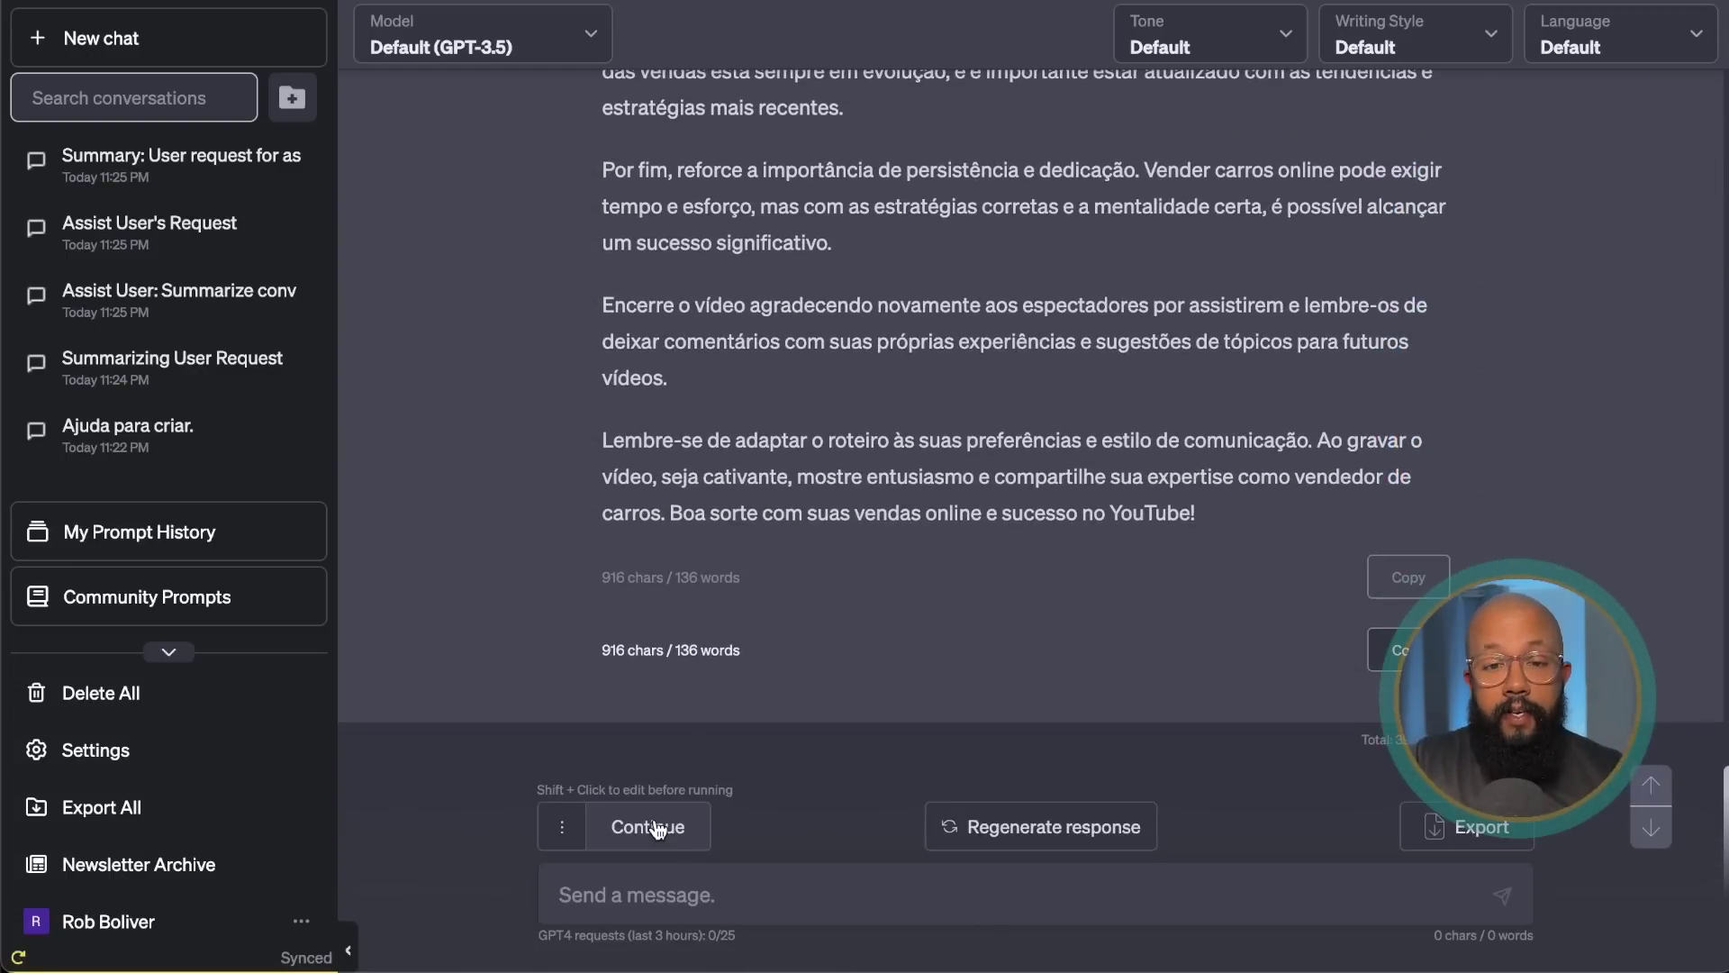
left_click(657, 825)
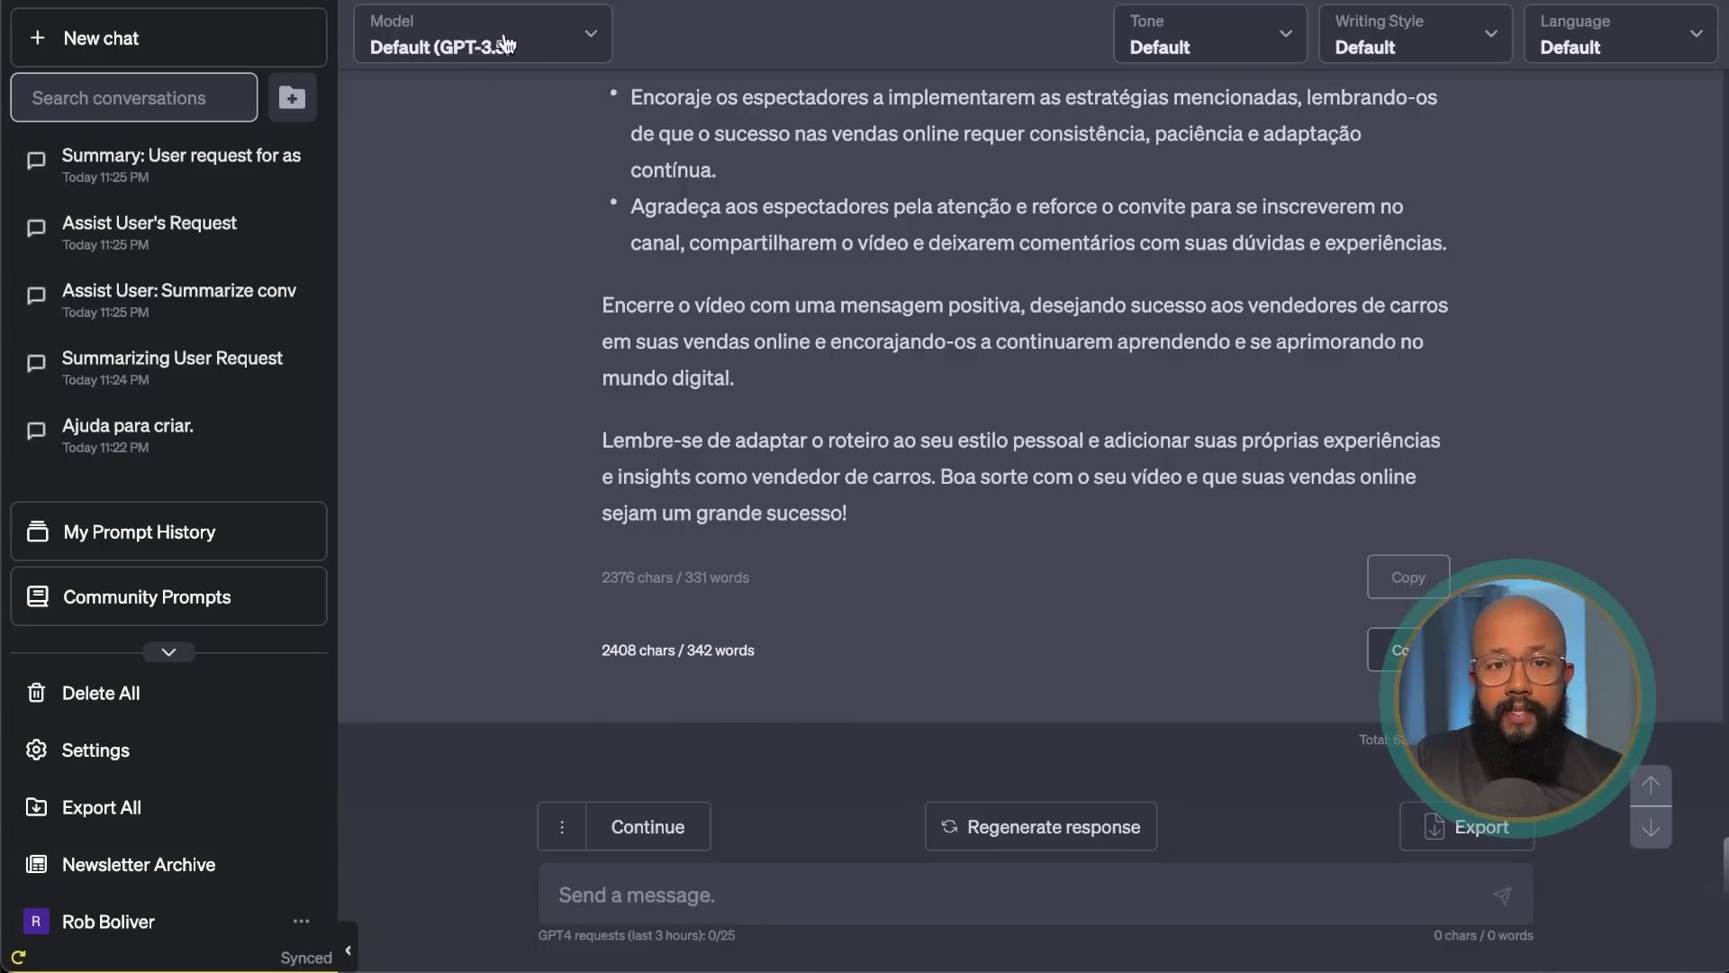
- Examine the options offered for the model, the tone and the writing style without changing any of them
left_click(541, 56)
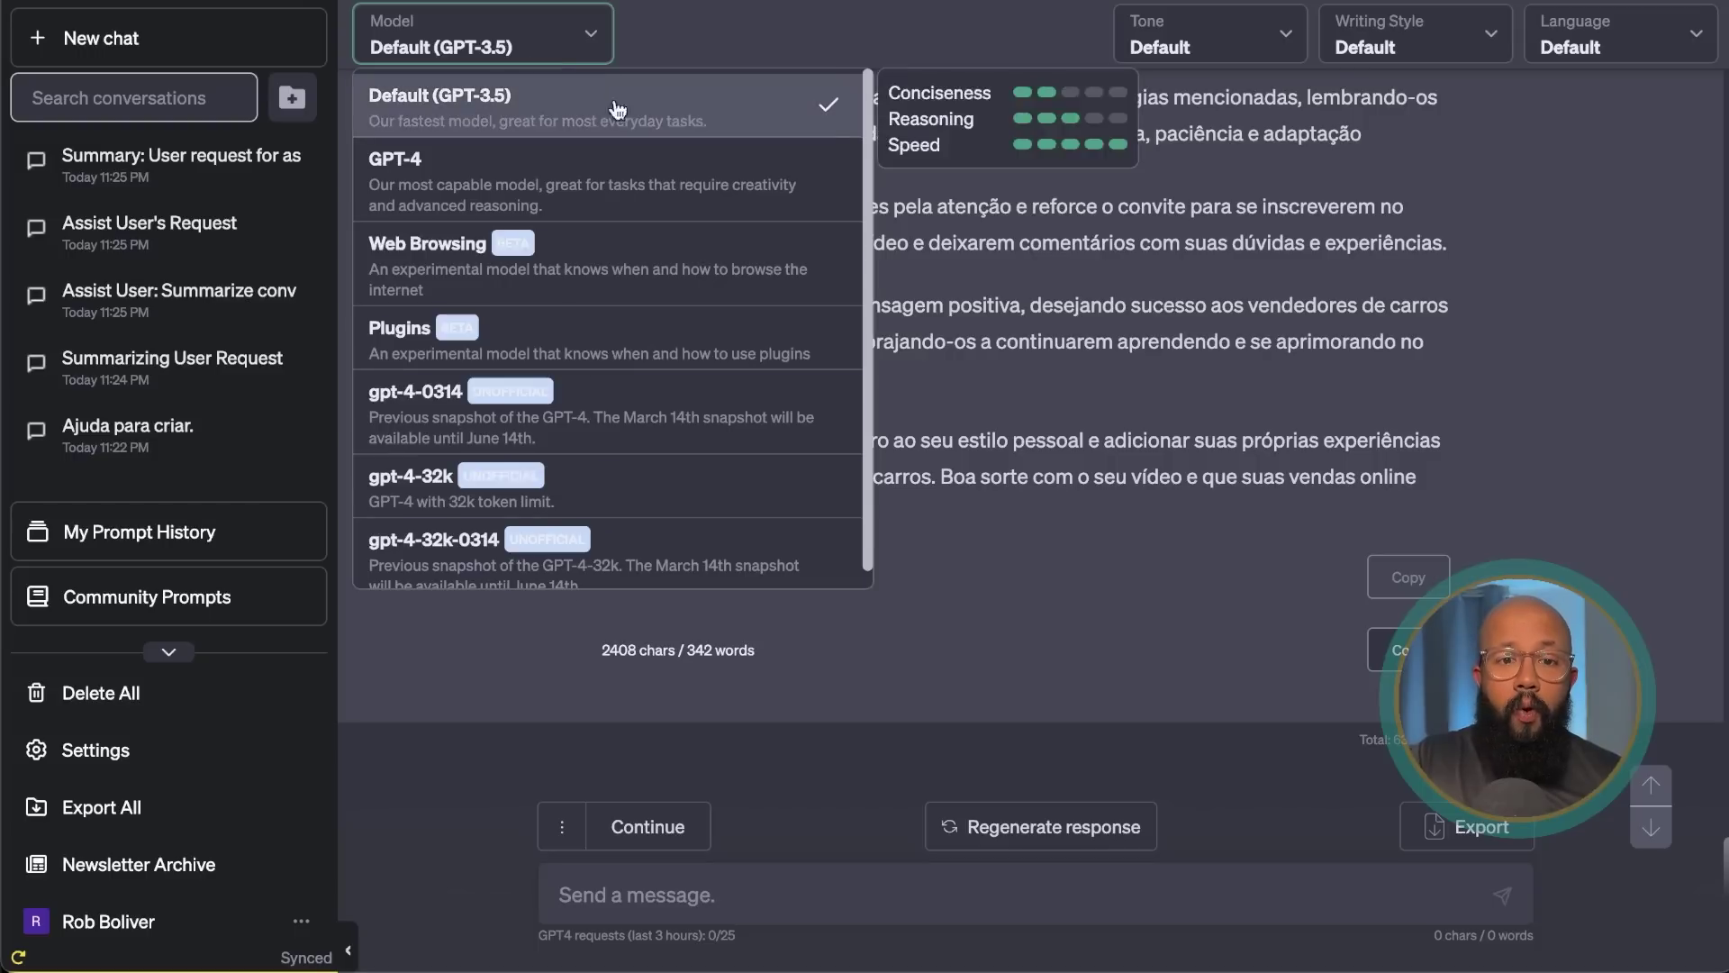
left_click(1193, 418)
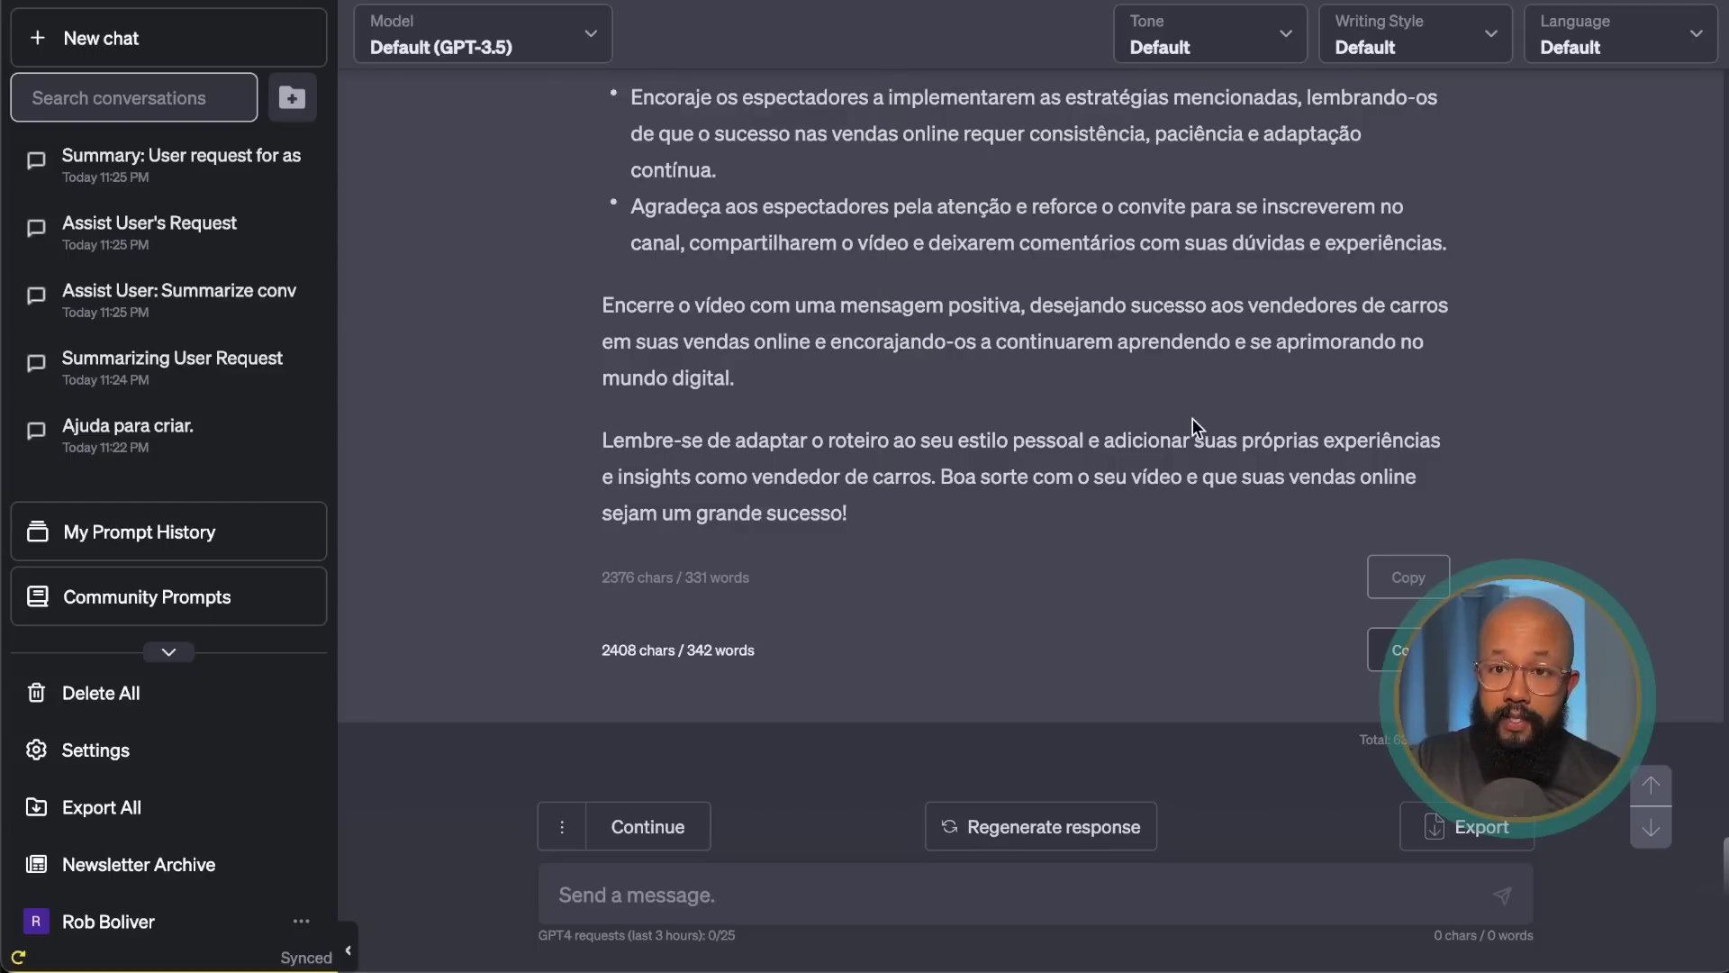
left_click(1238, 14)
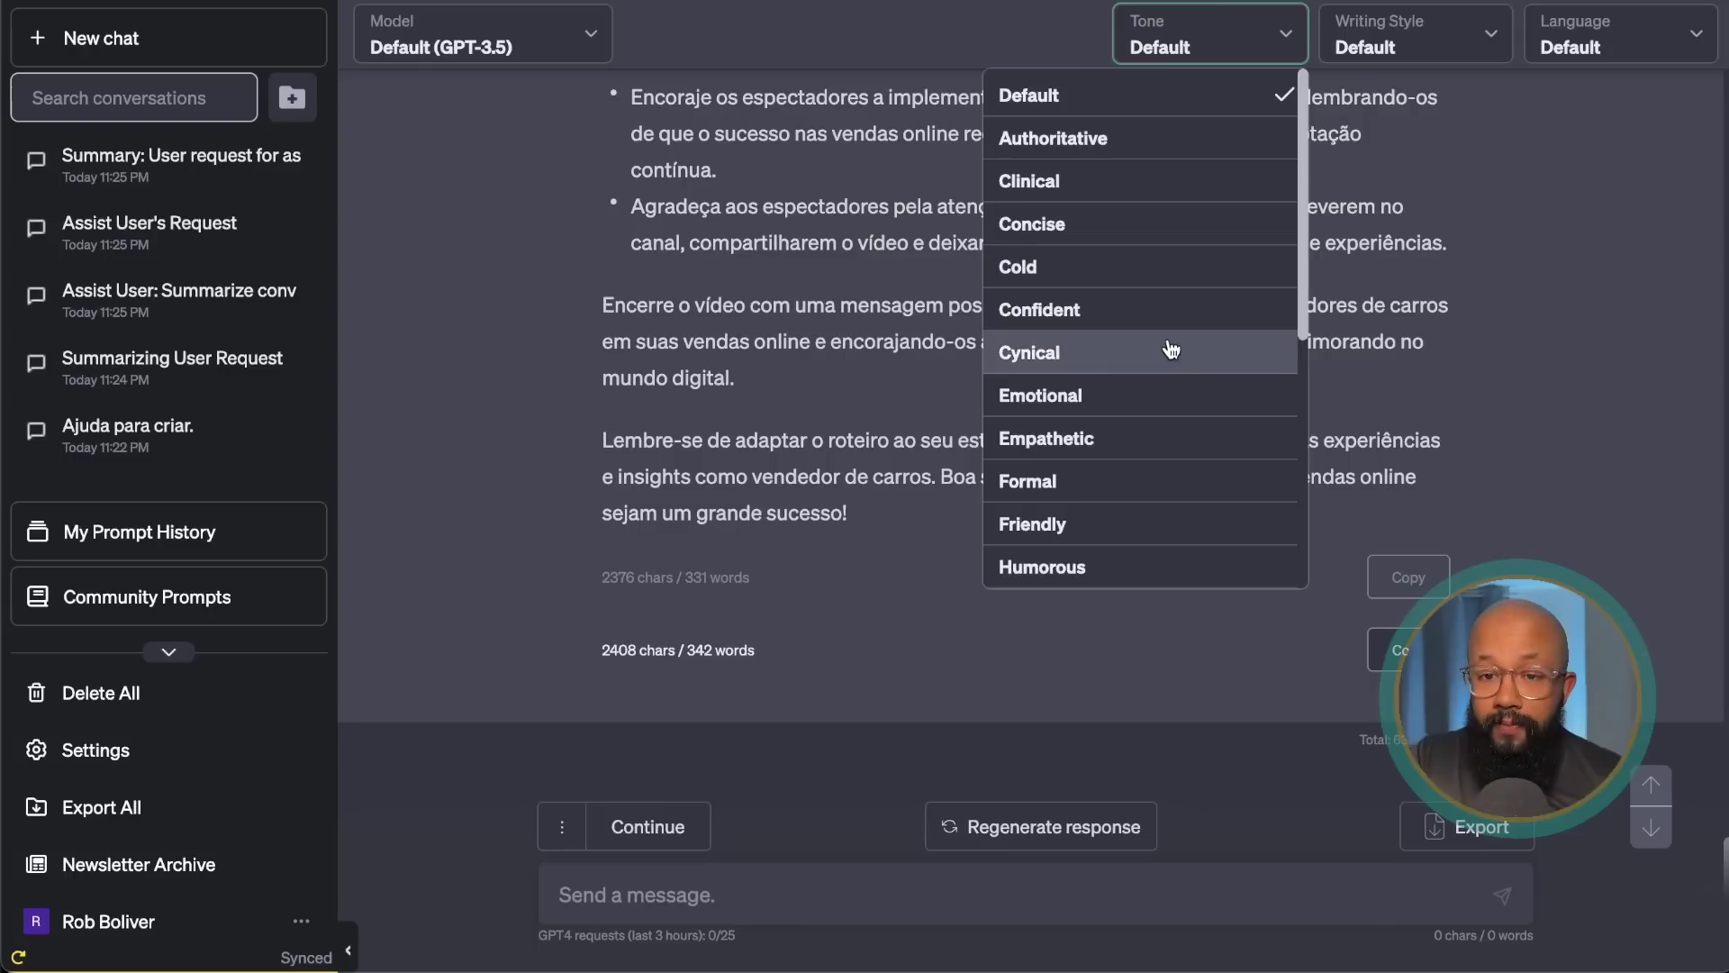
mouse_move(1172, 359)
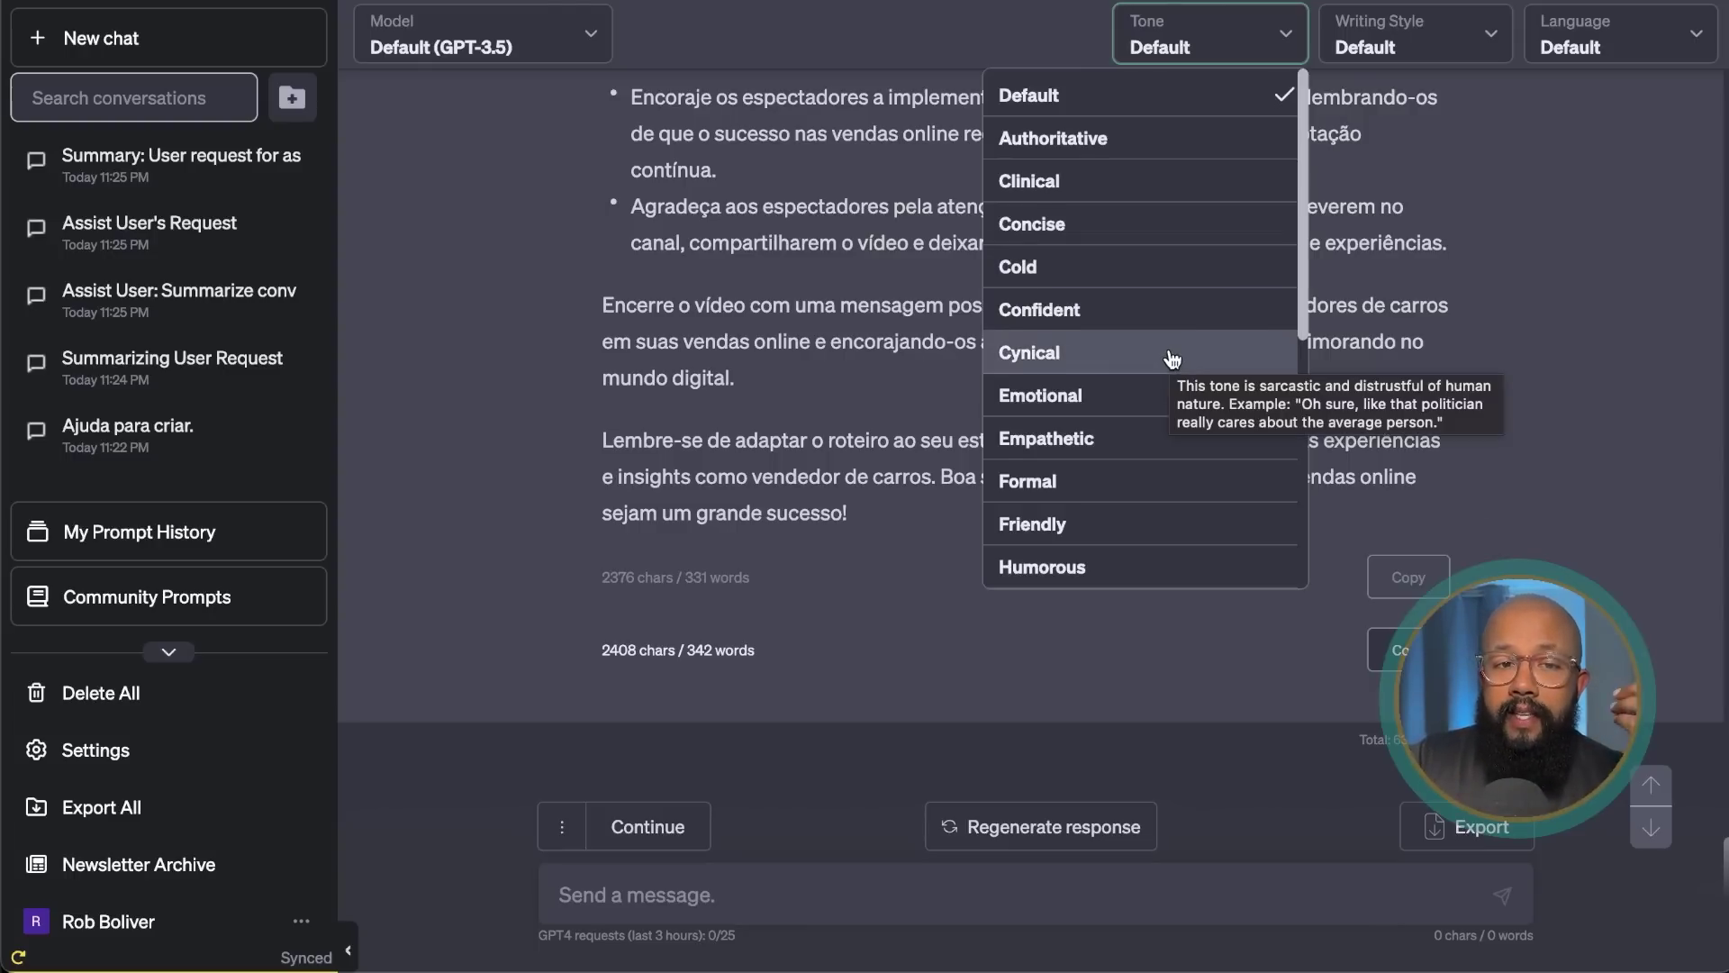
scroll(1171, 358, "down", 4)
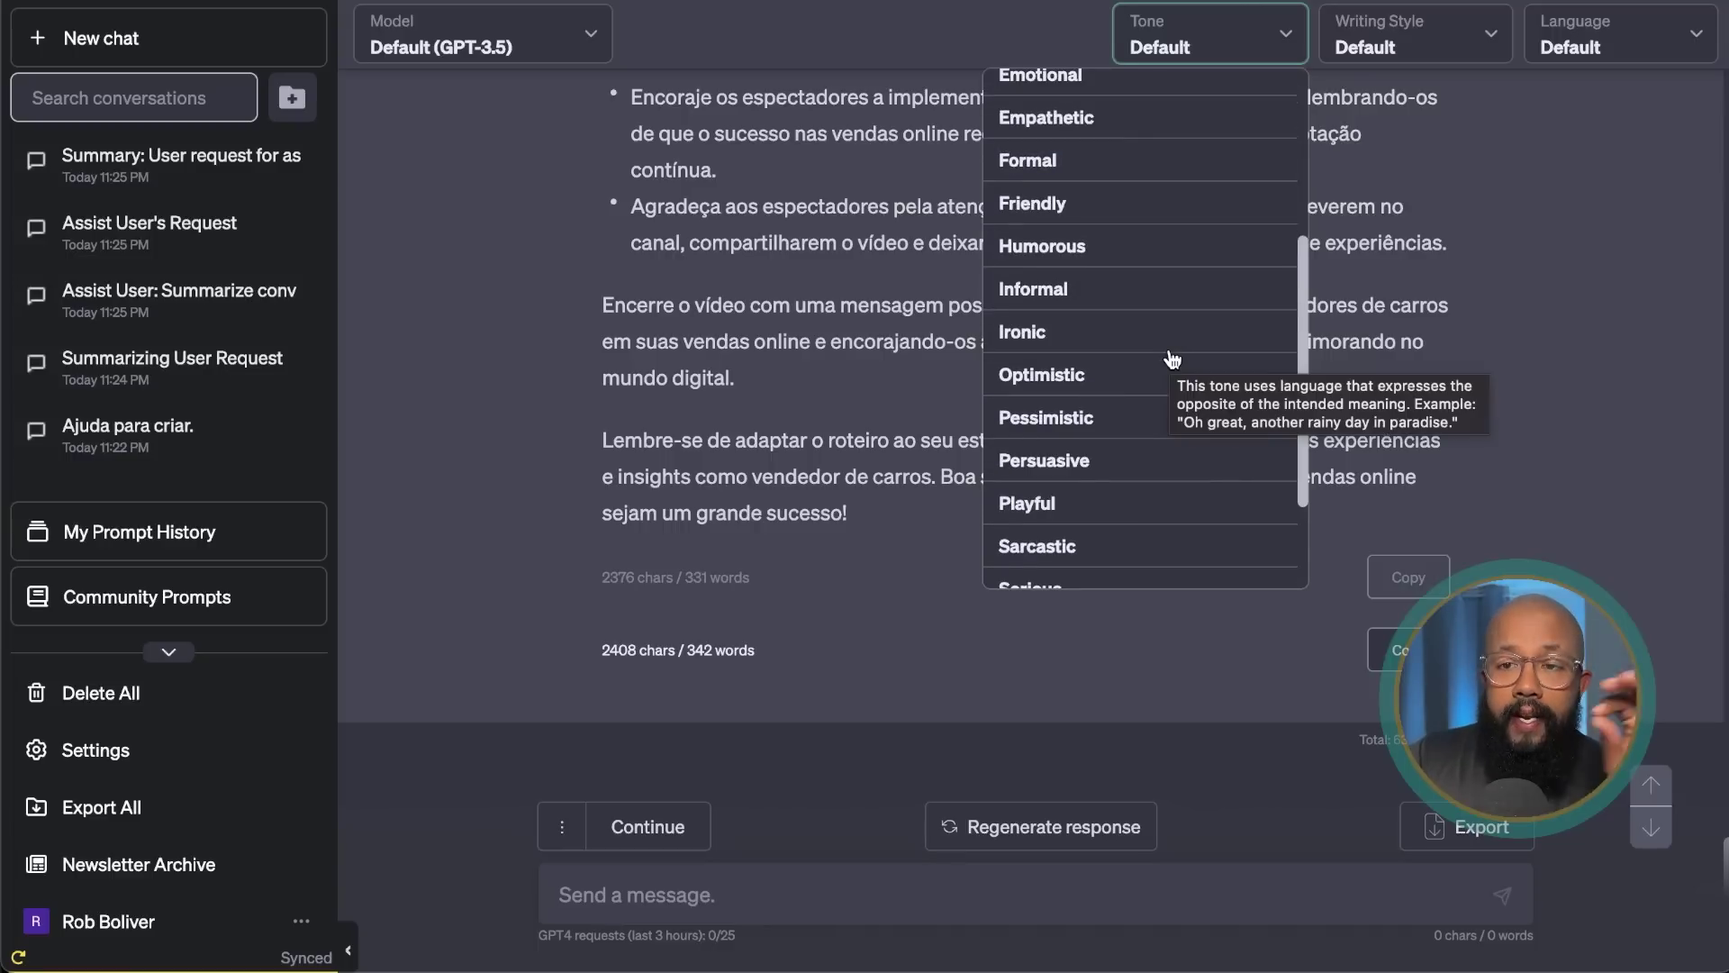
left_click(1422, 43)
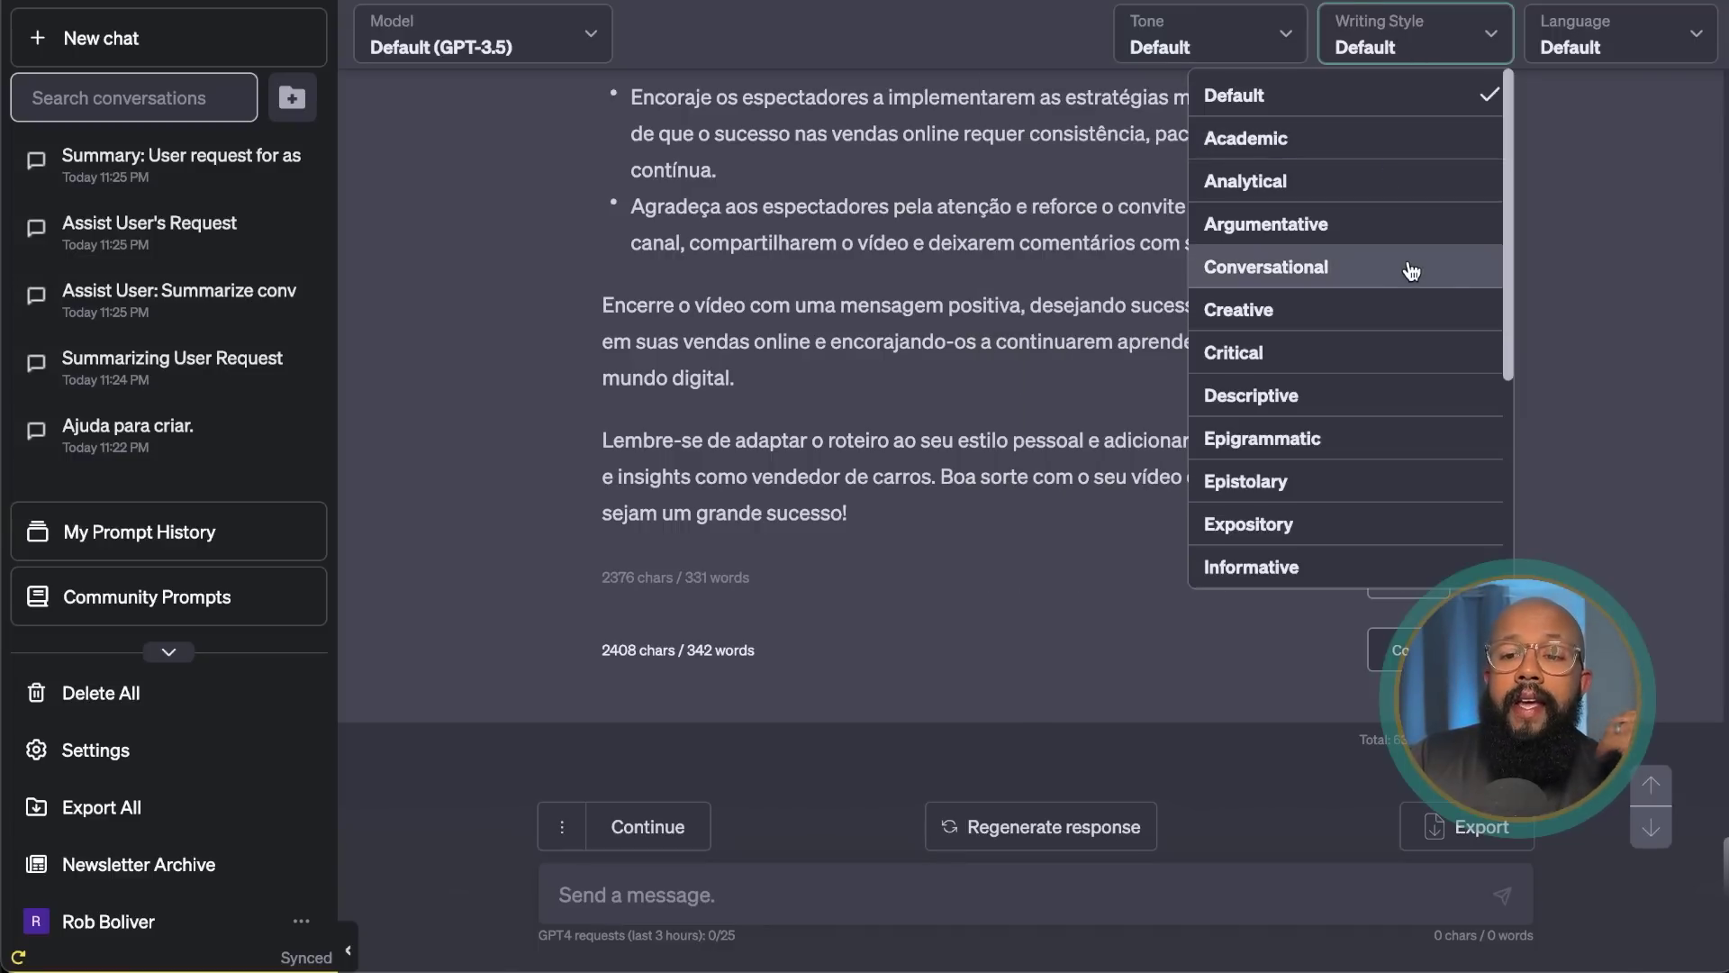
mouse_move(1412, 271)
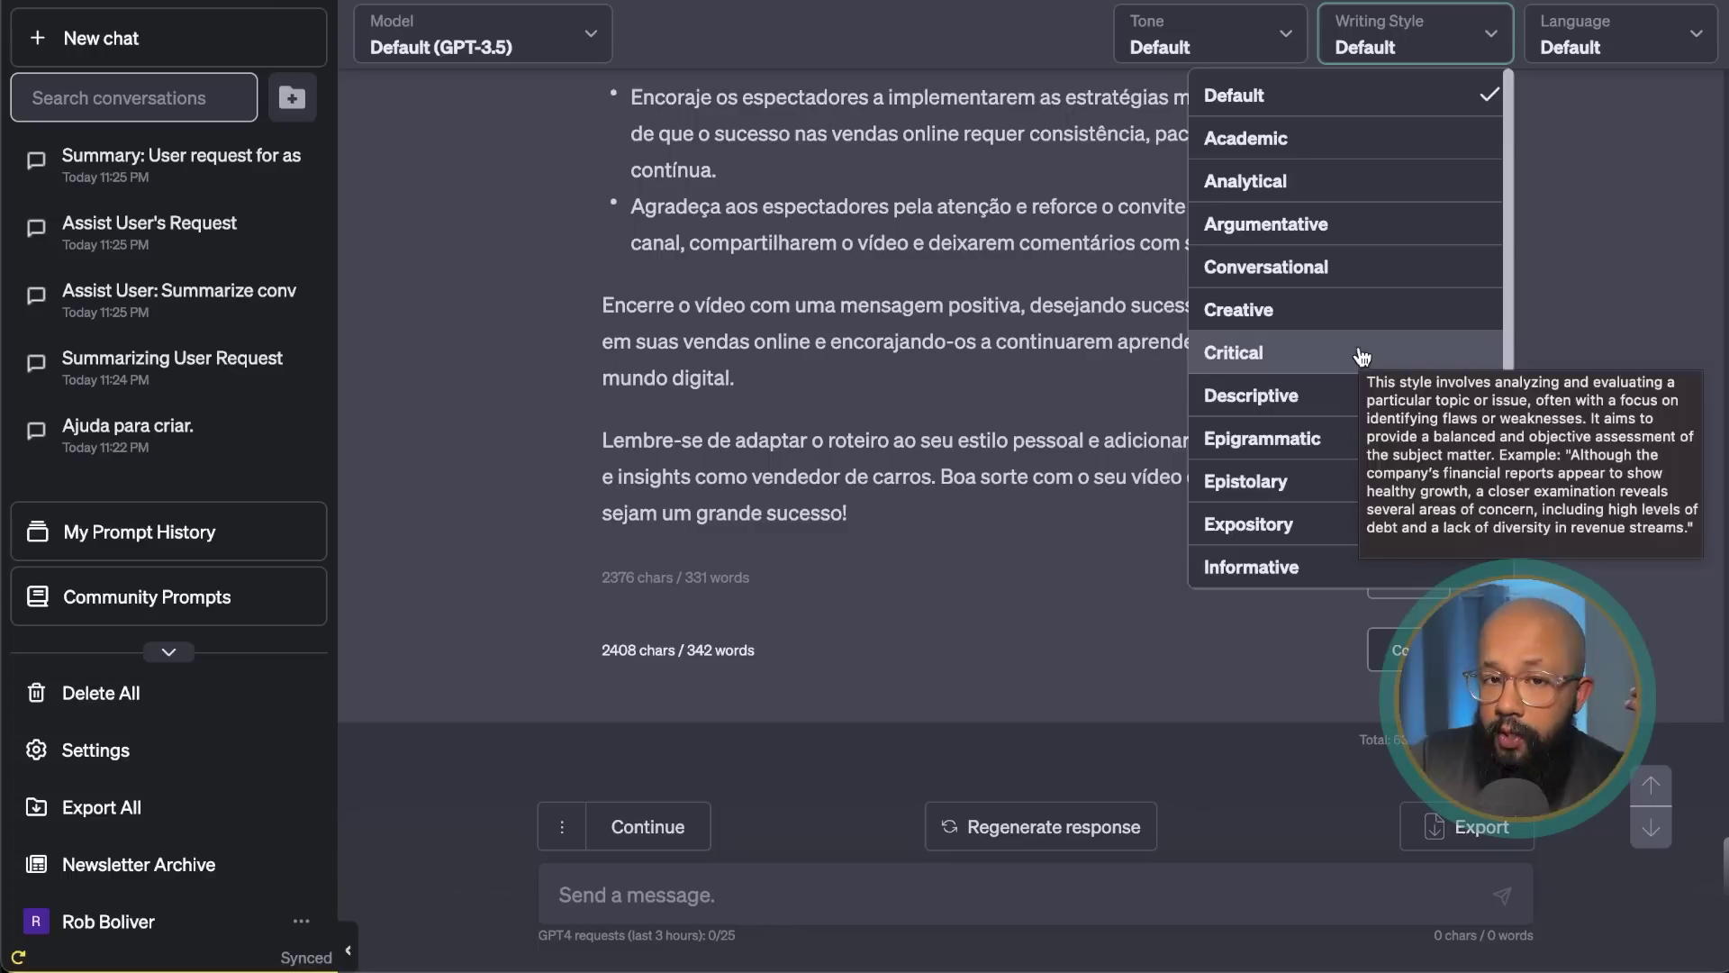
- Set the response language to Portuguese (Brazilian)
left_click(1631, 56)
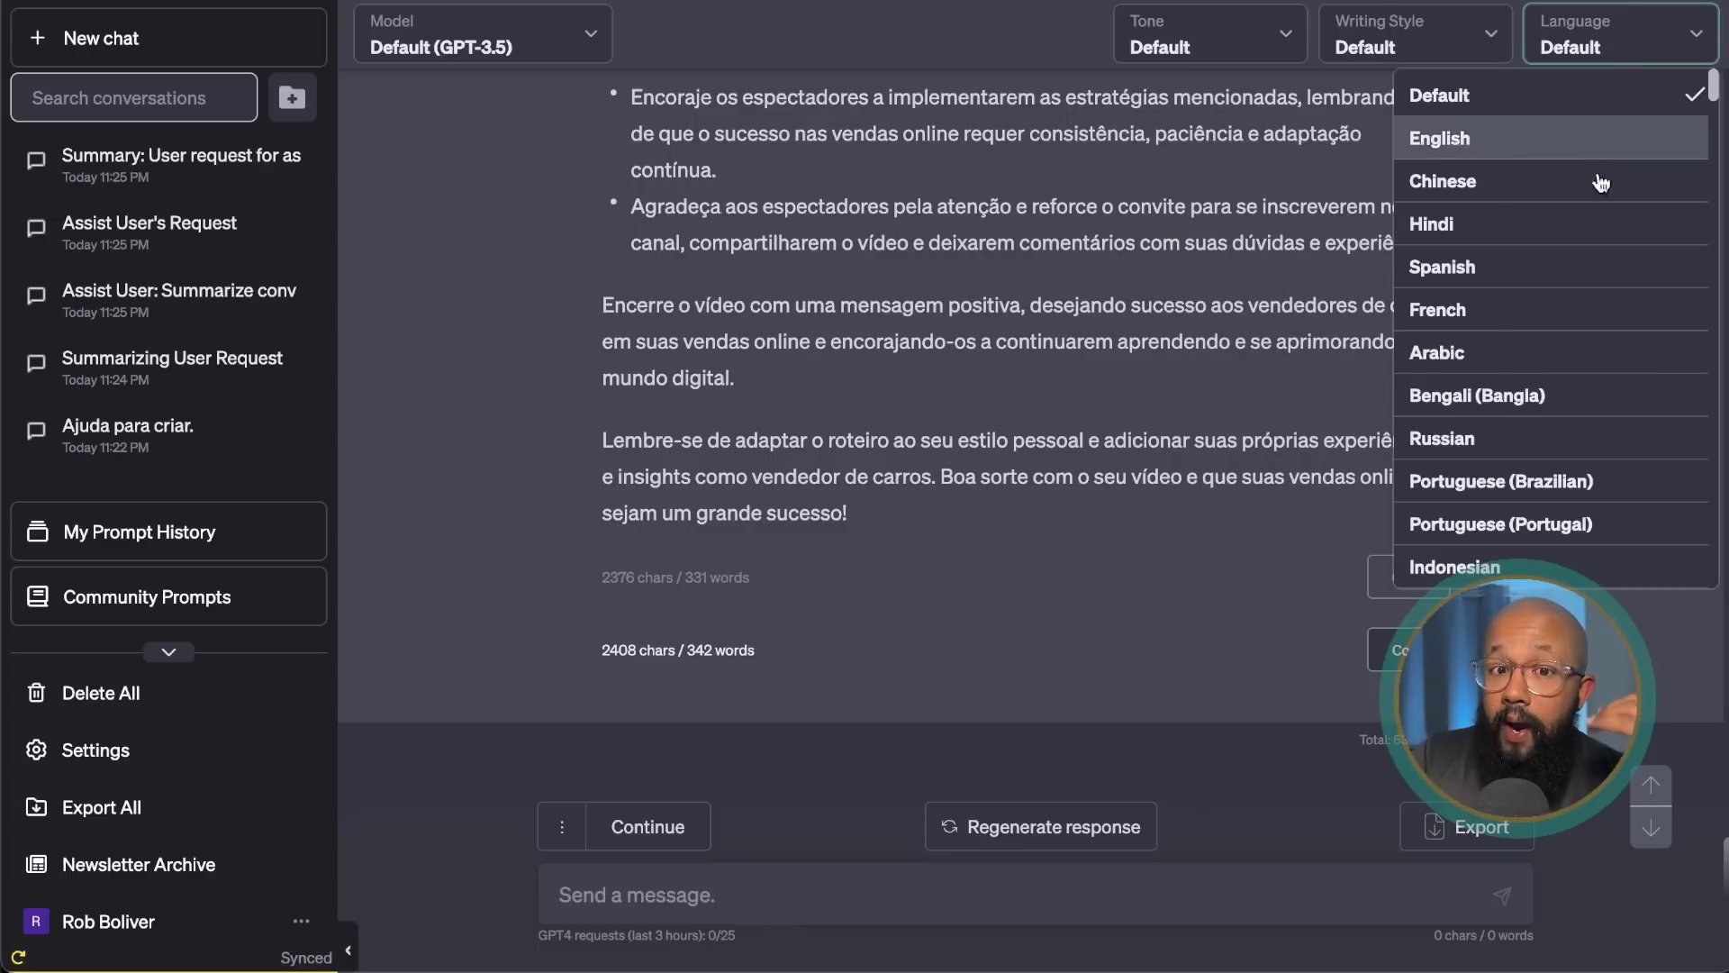
scroll(1577, 368, "down", 1)
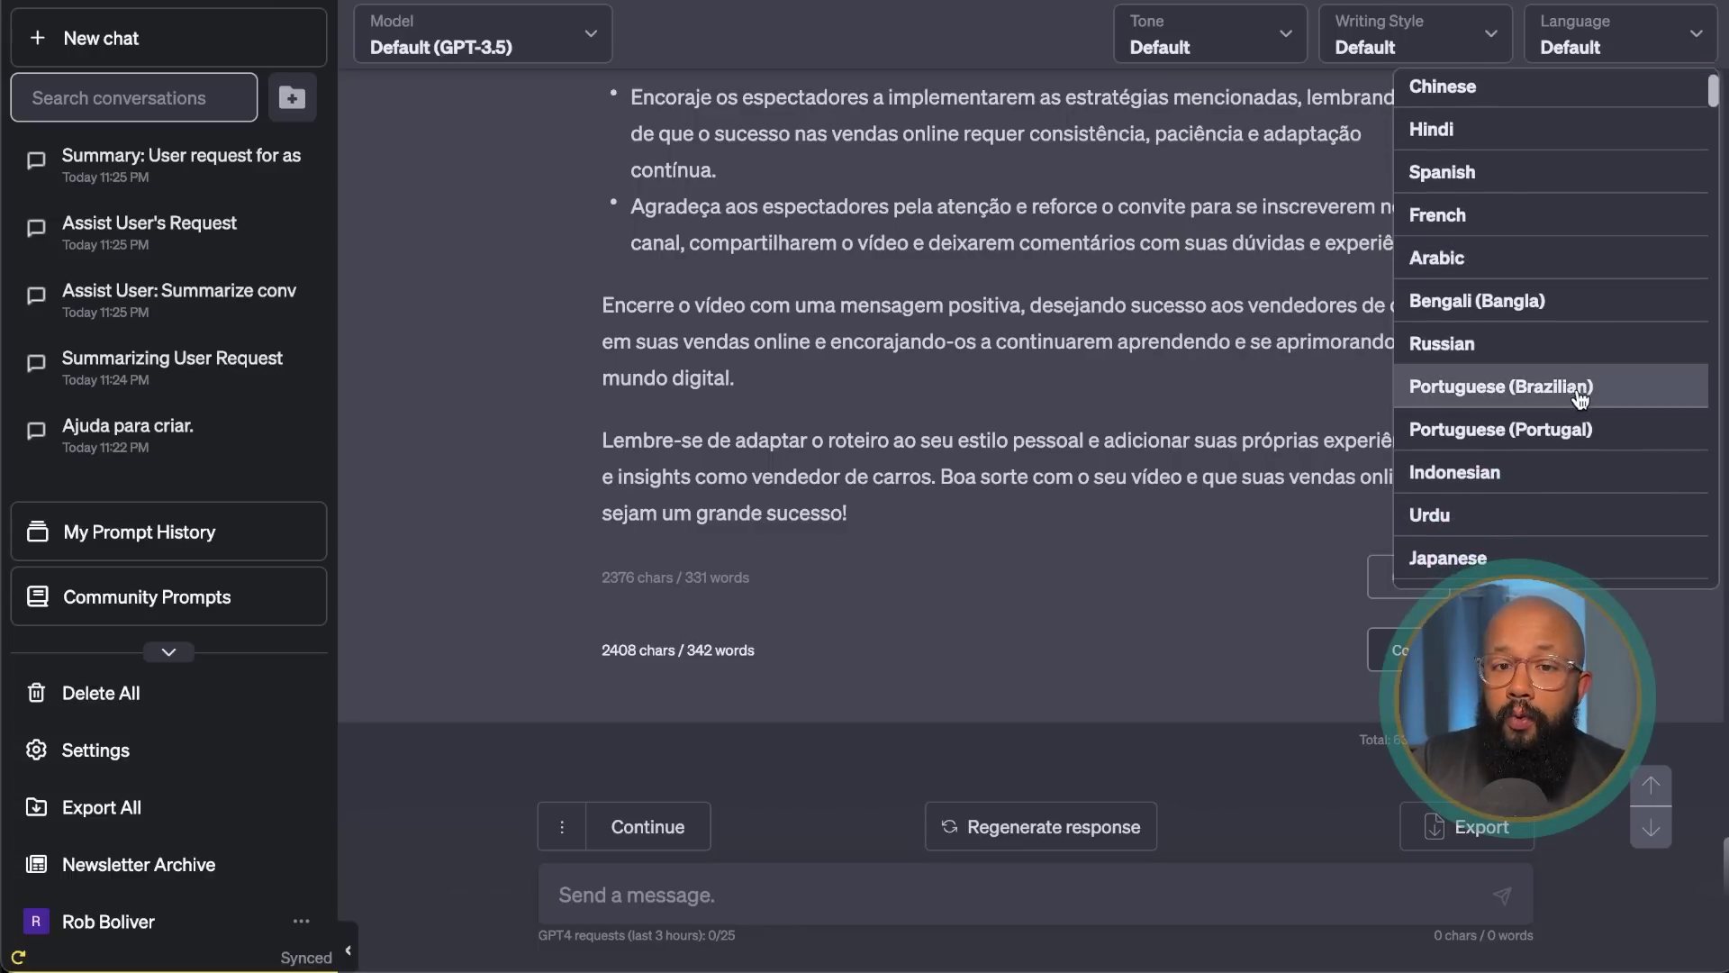
left_click(1576, 388)
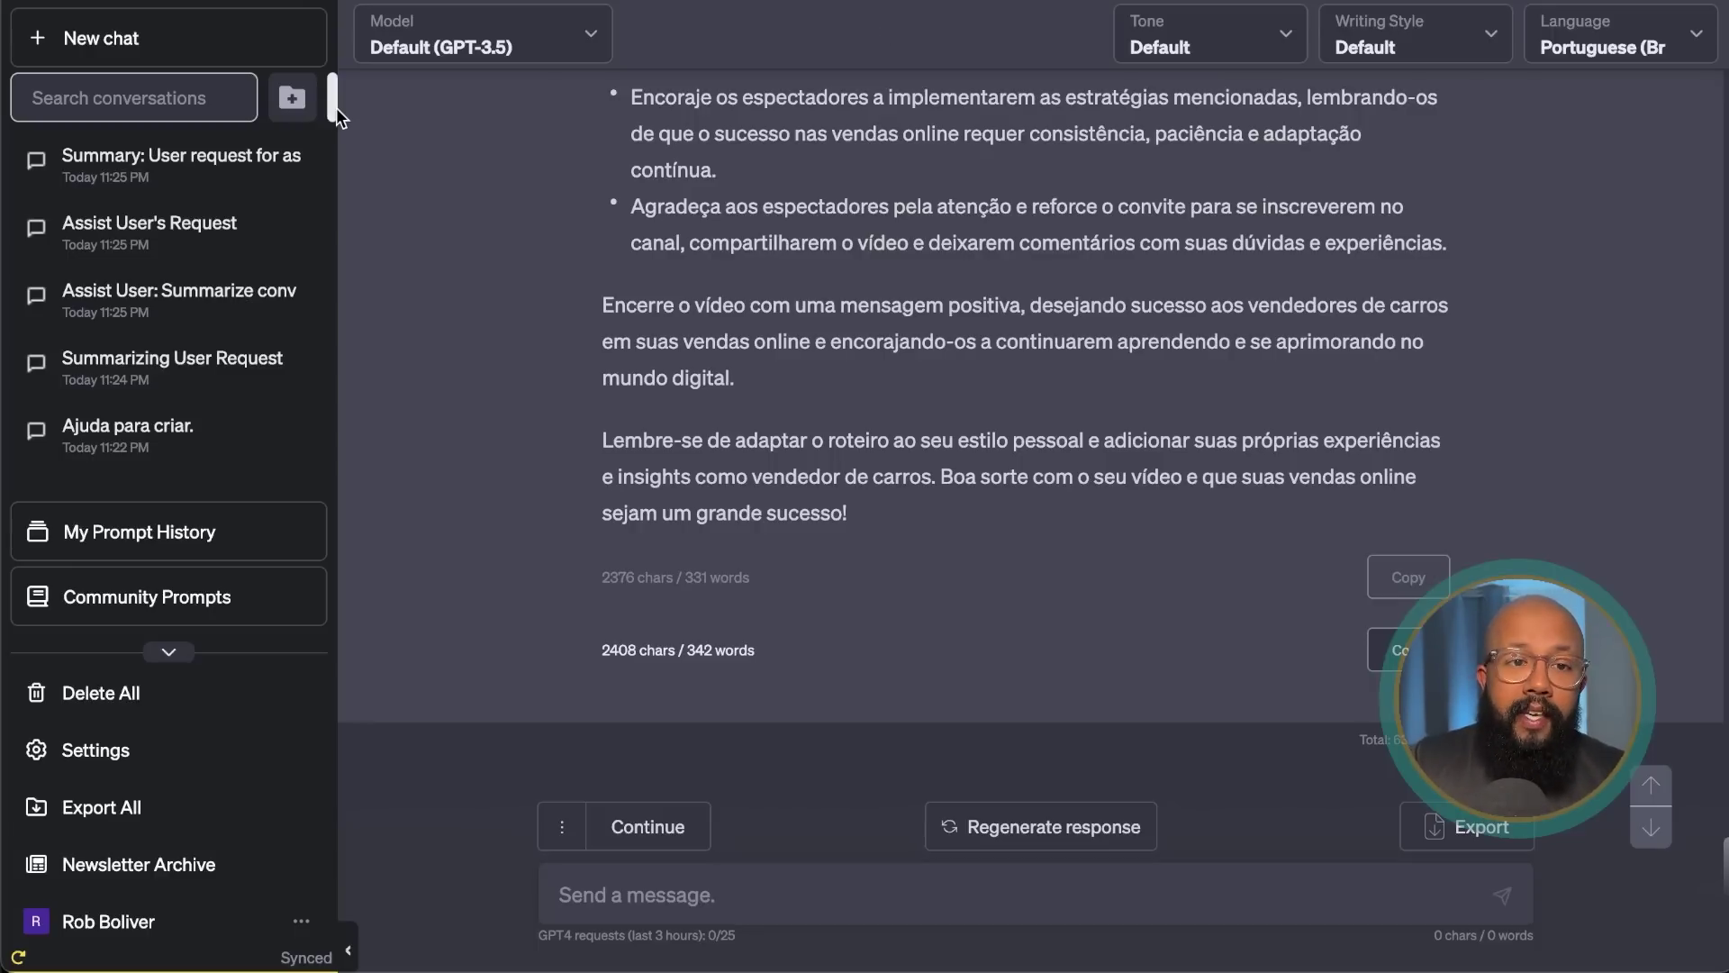
- Look over the conversation search and the favorites in the personal prompt history, leaving the history closed
left_click(144, 100)
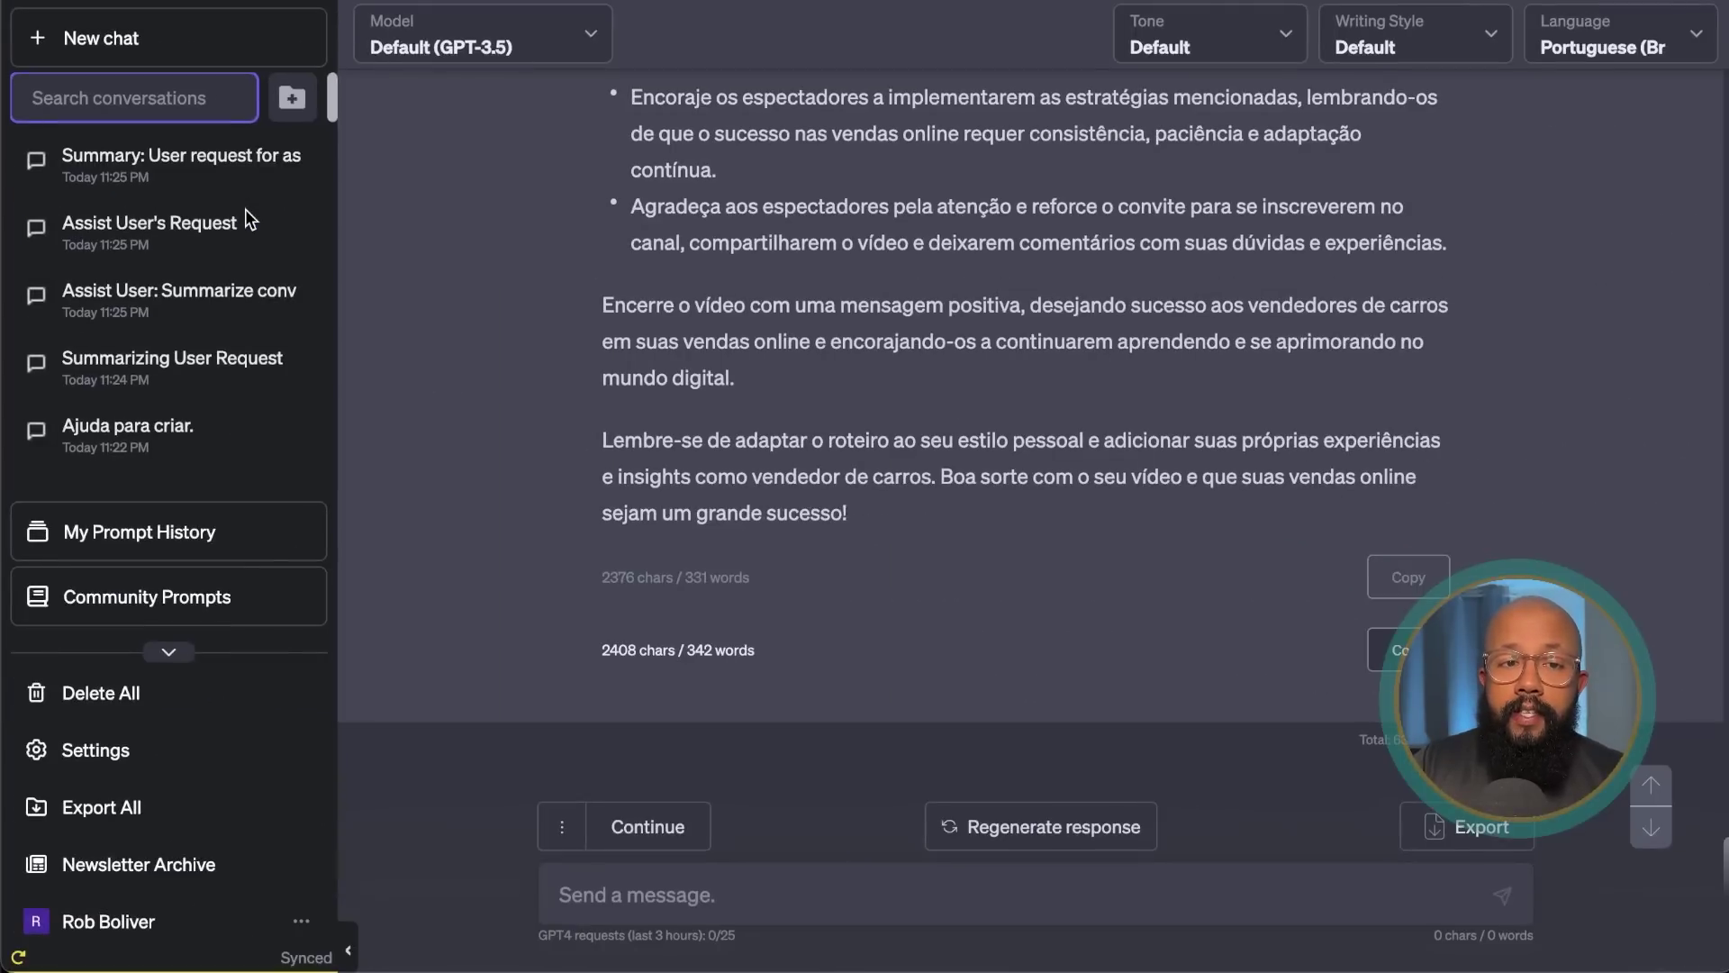
mouse_move(200, 229)
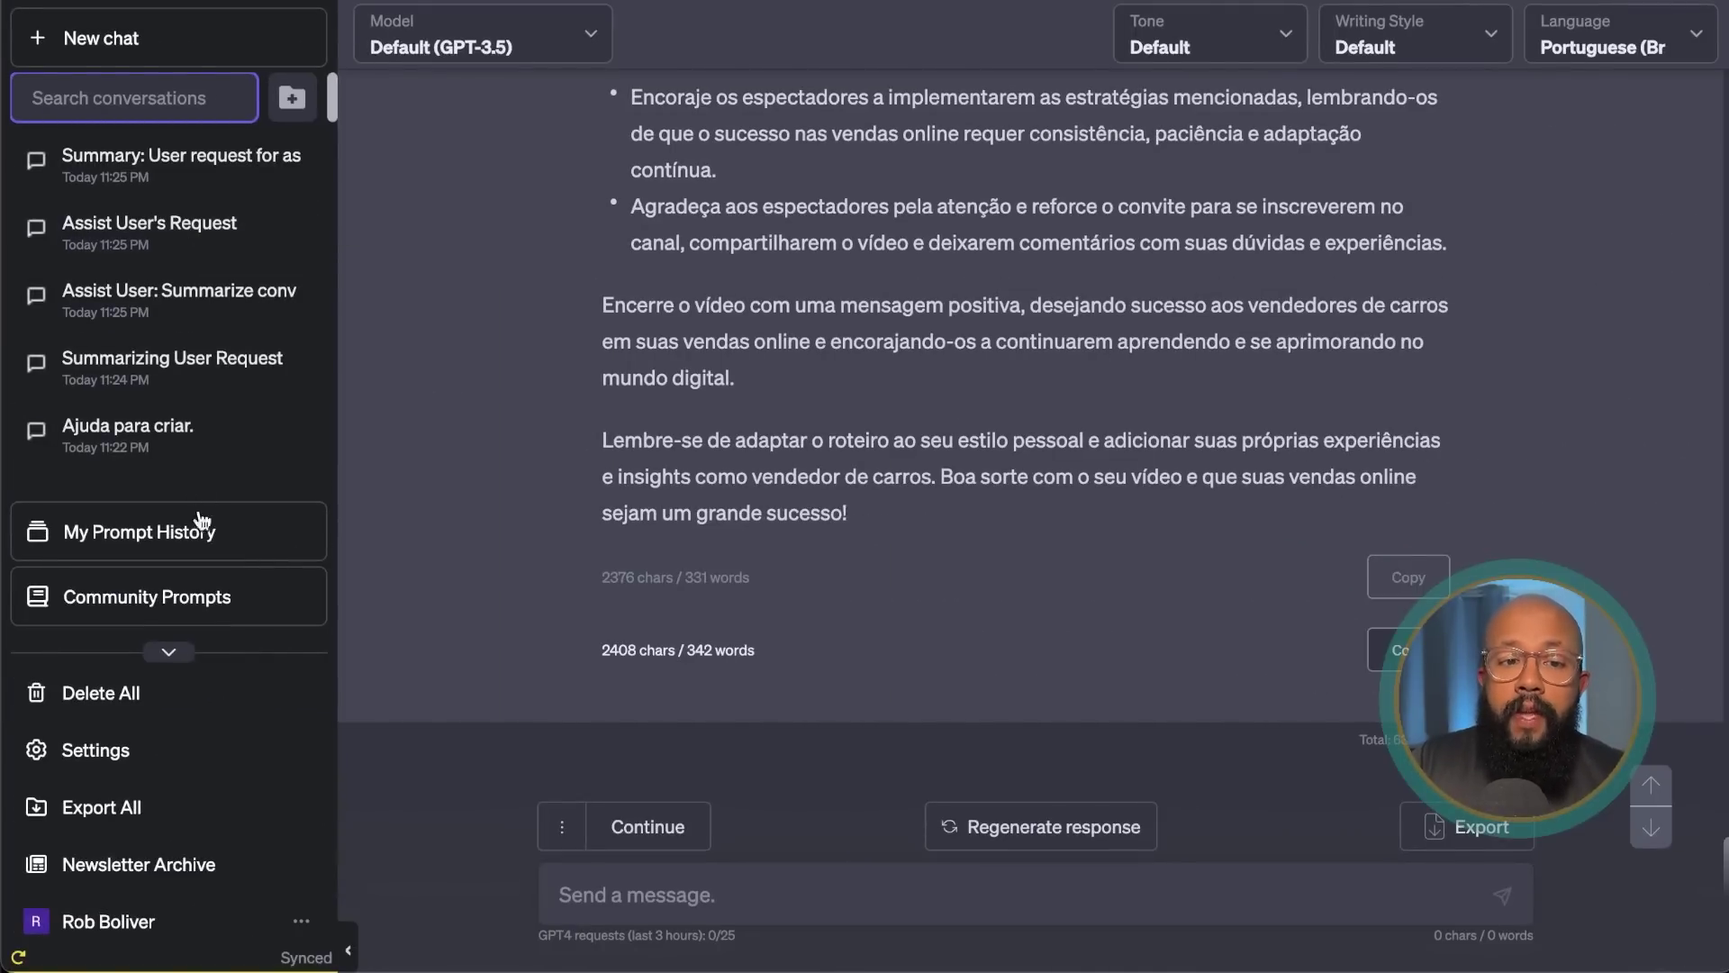
left_click(254, 554)
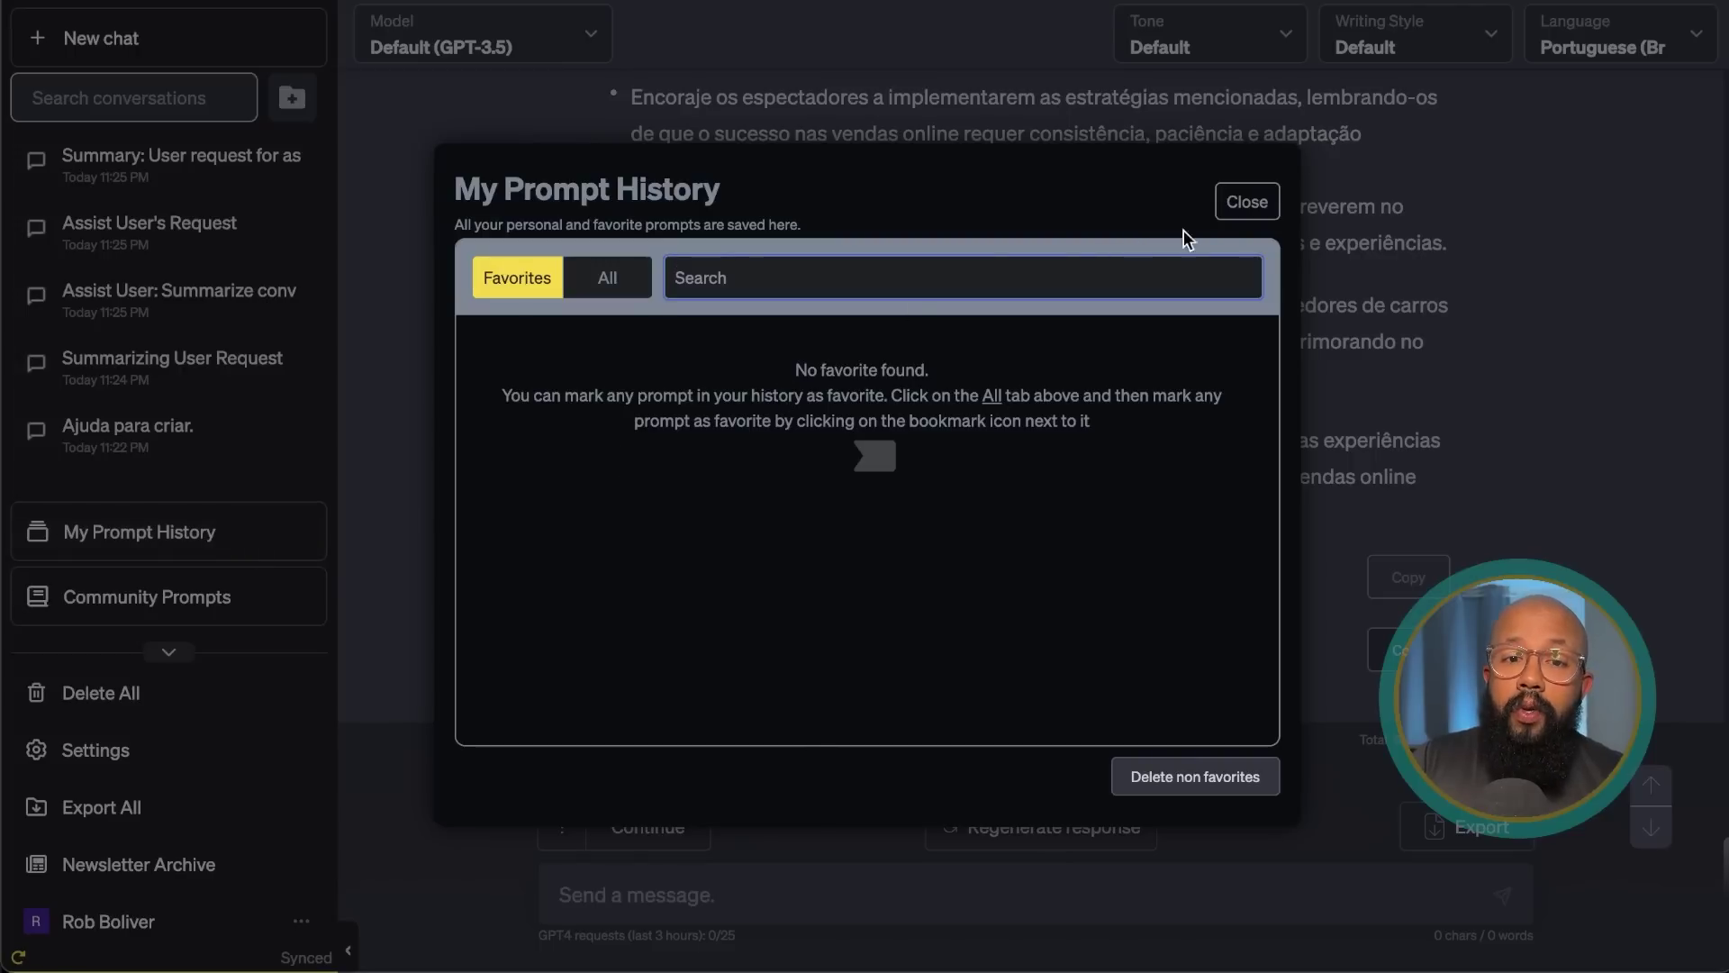
left_click(1248, 203)
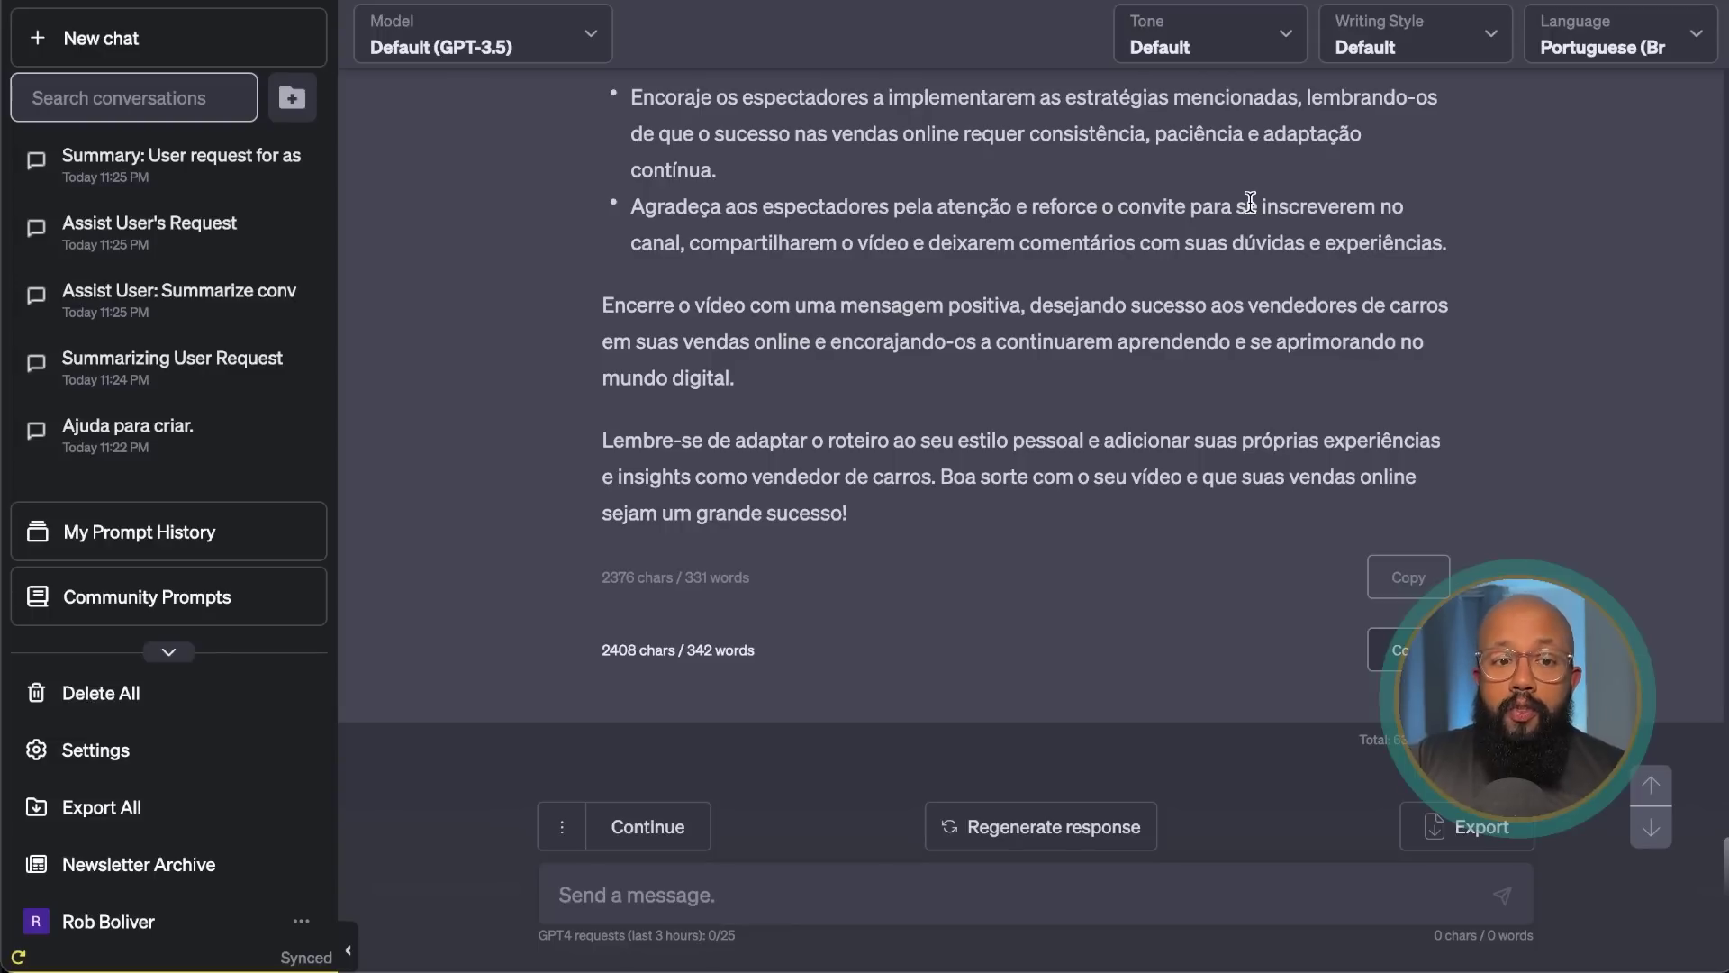
left_click(236, 532)
left_click(923, 390)
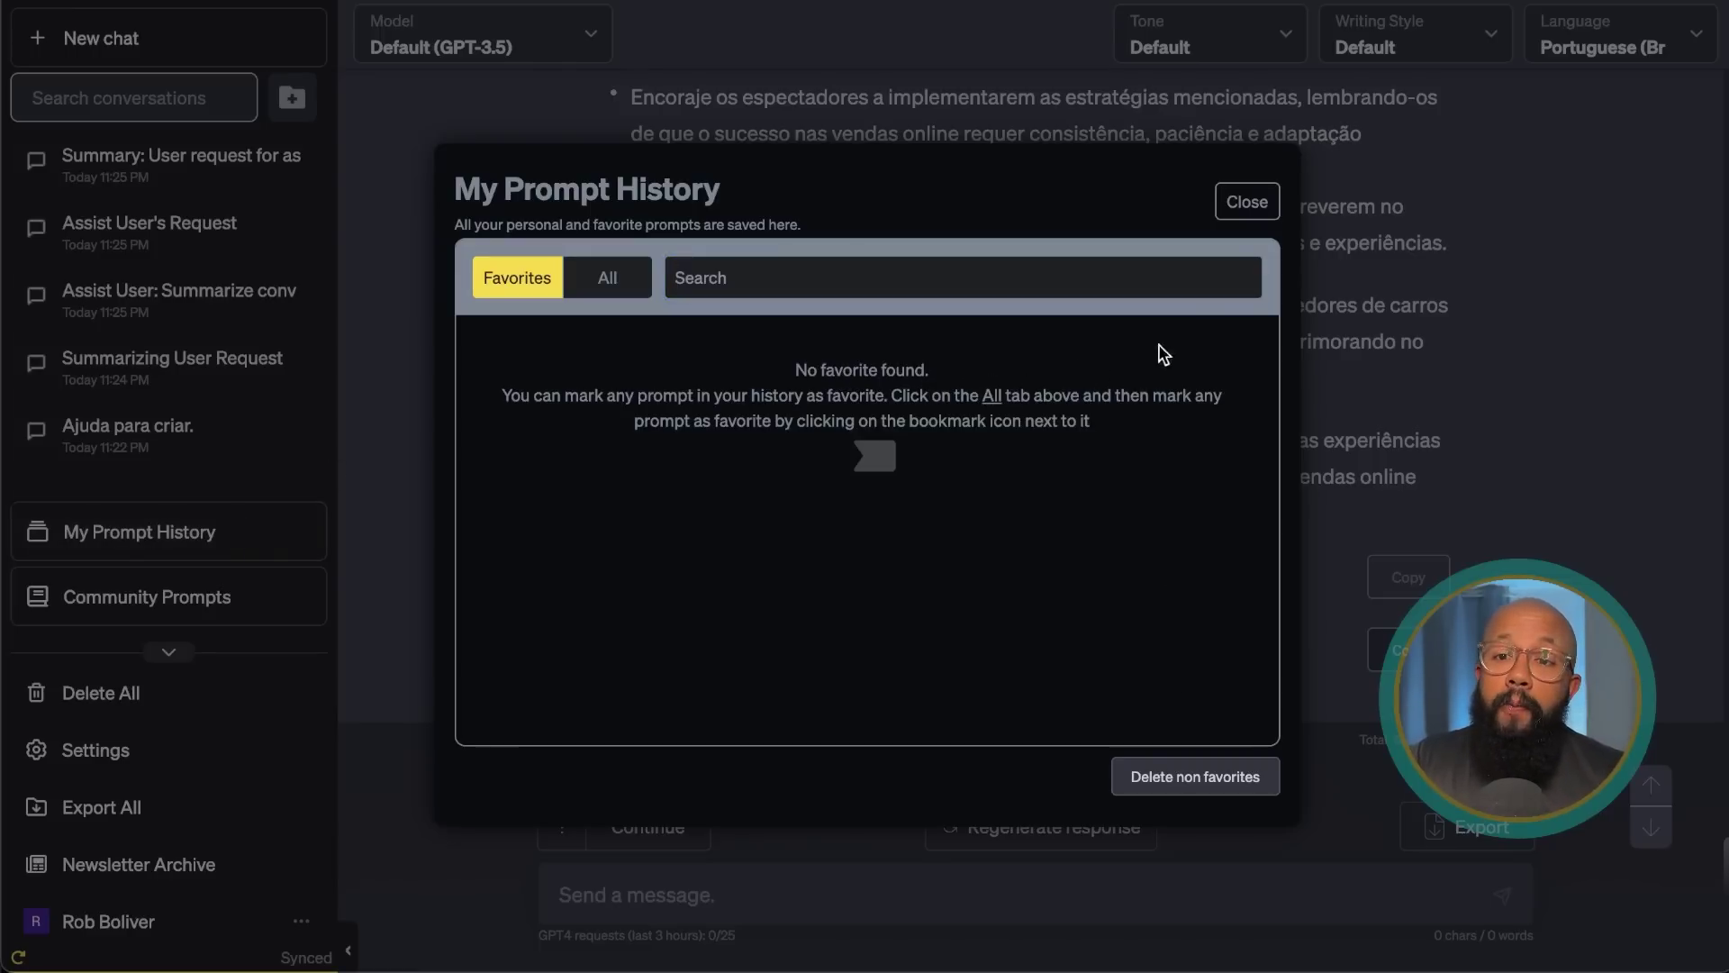
left_click(1249, 213)
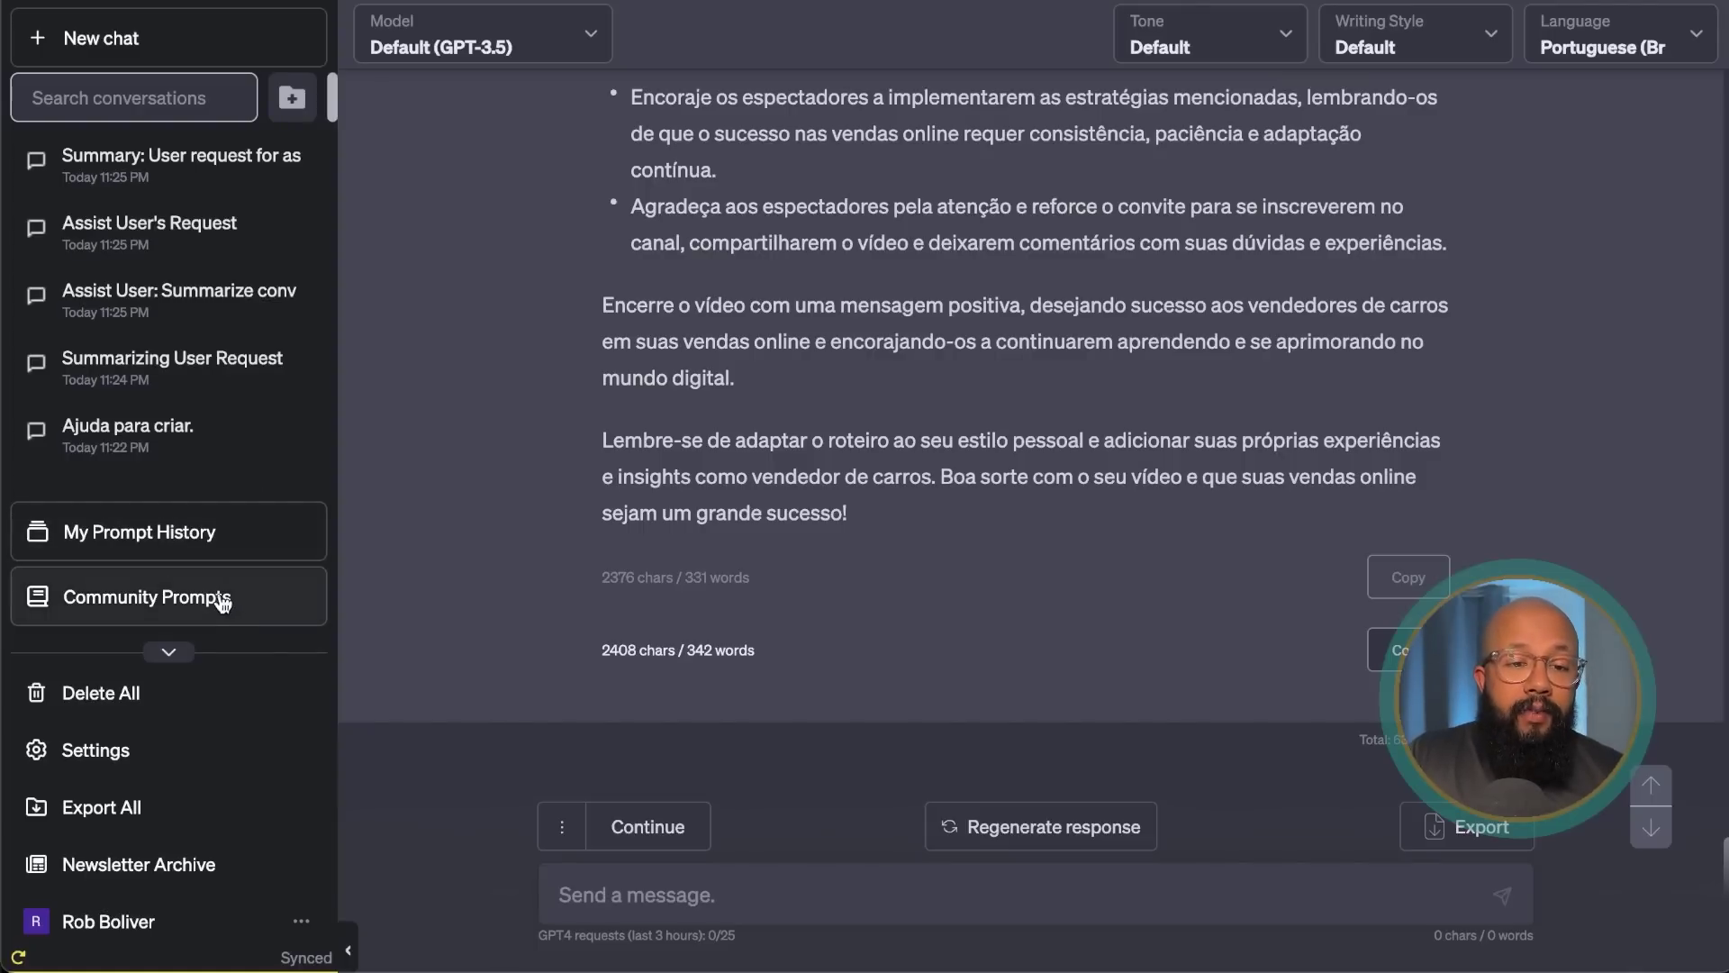
- Open the community prompts and filter them by the language Portuguese (Brazilian)
left_click(267, 612)
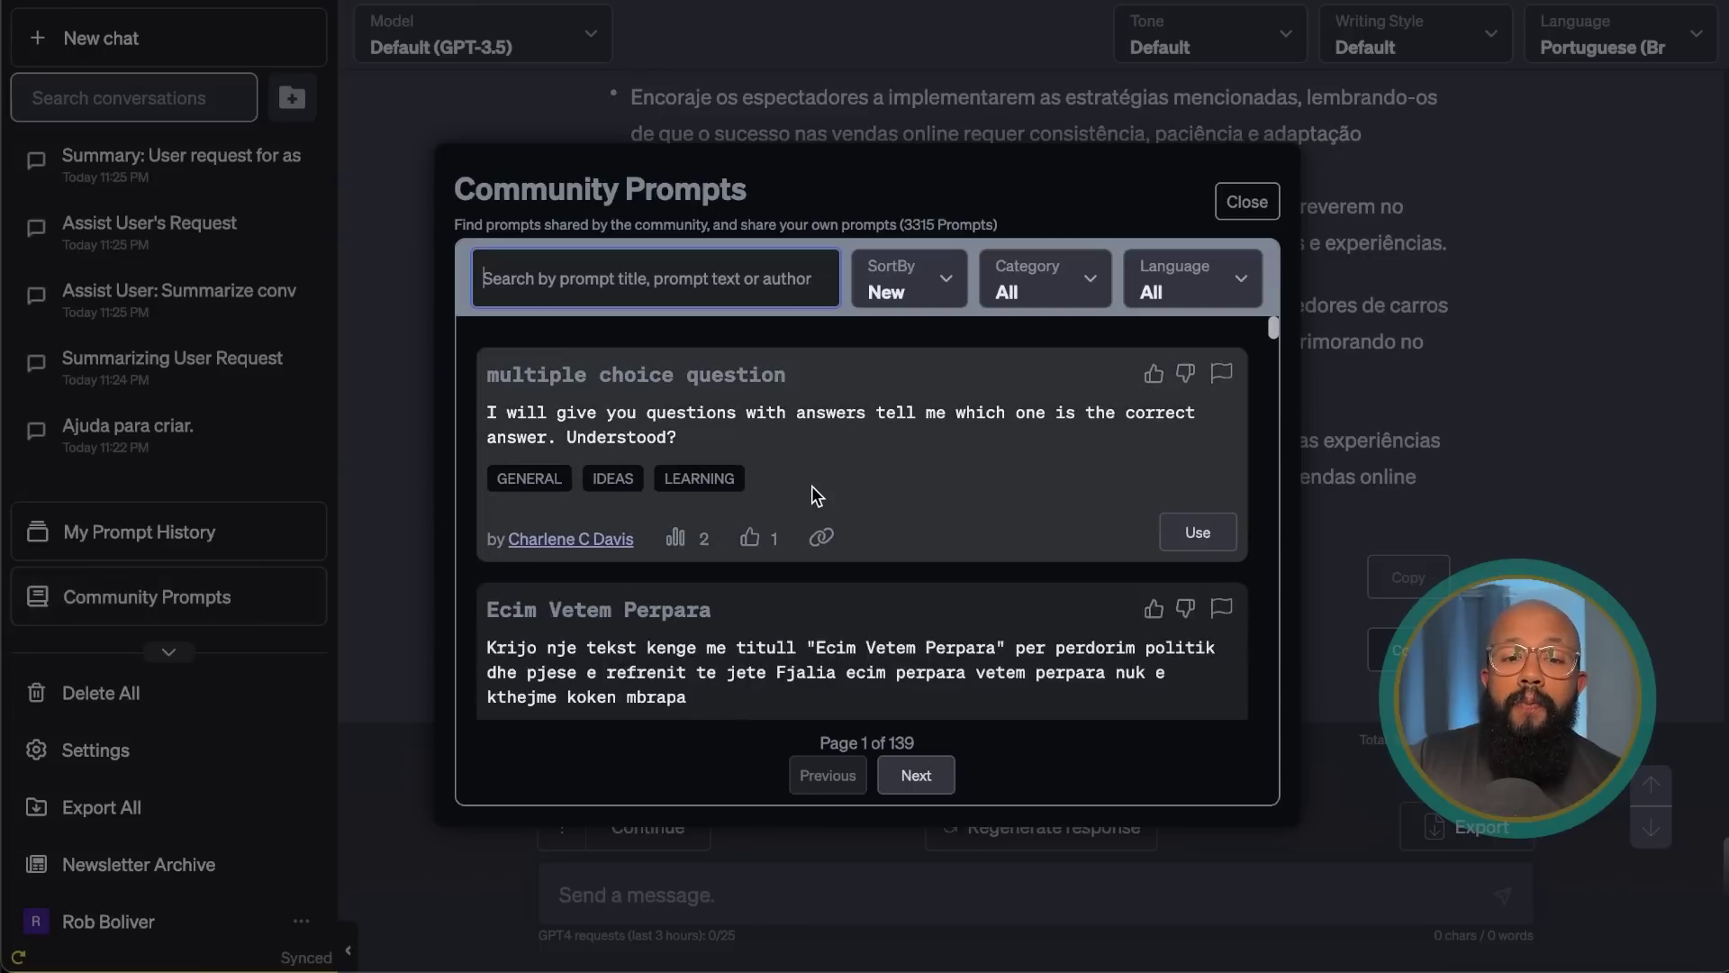
scroll(814, 490, "down", 4)
scroll(813, 495, "down", 3)
left_click(1164, 270)
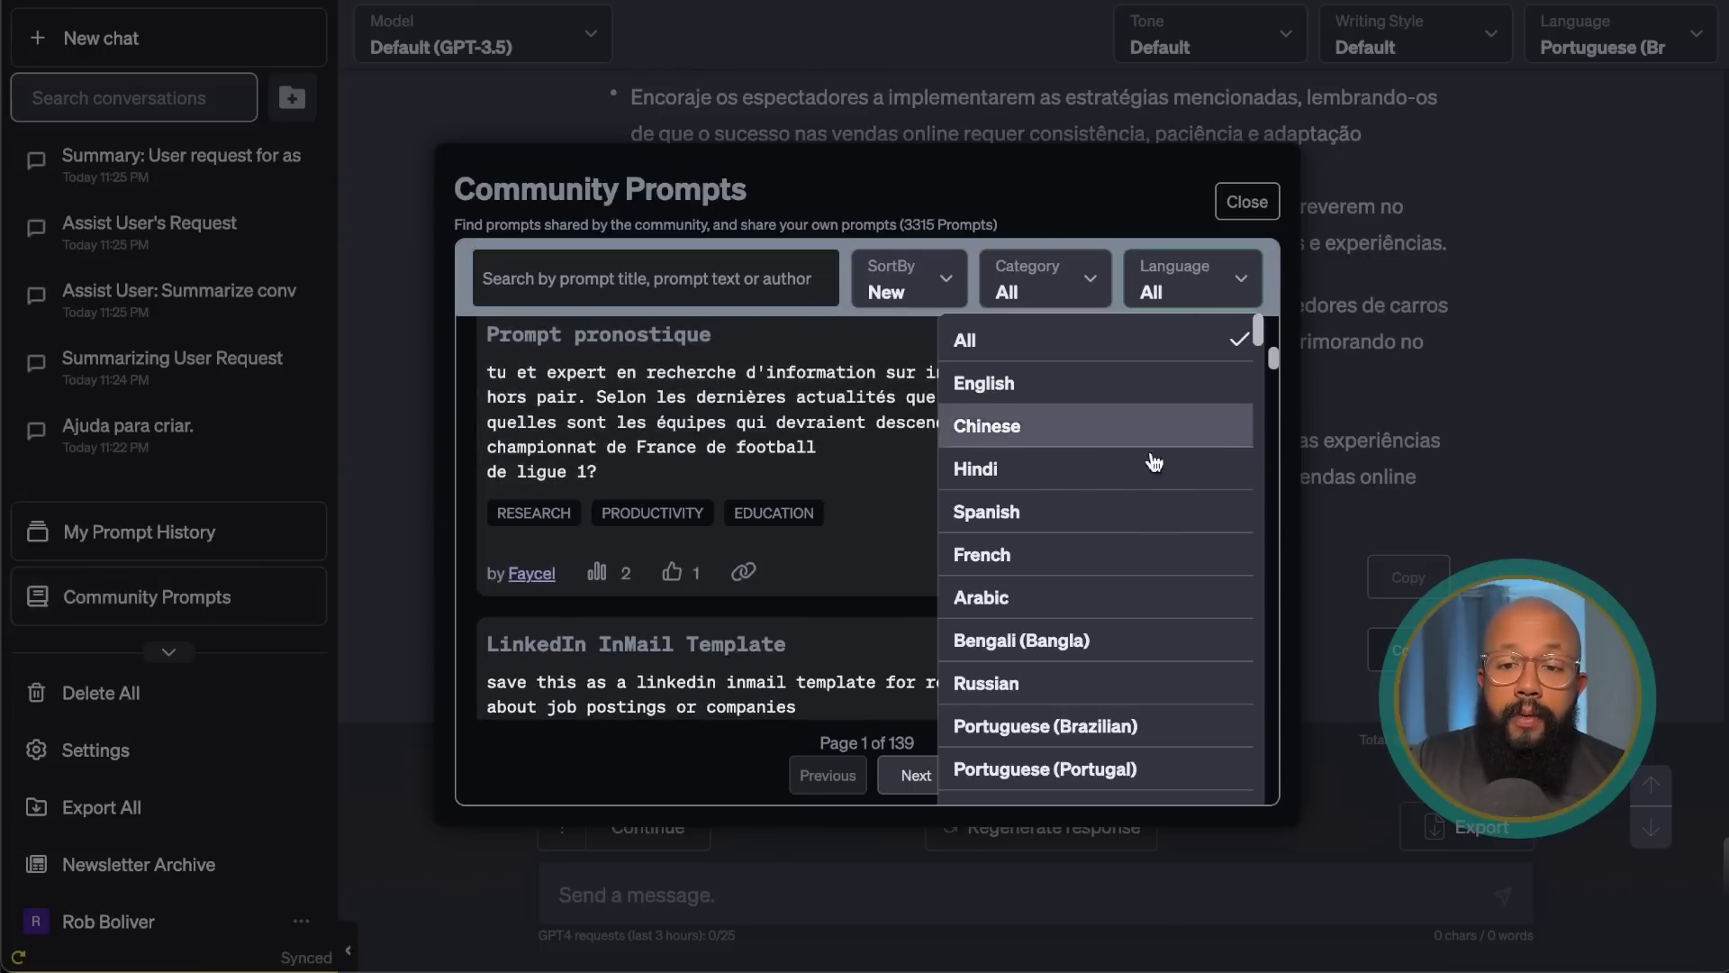
left_click(1117, 725)
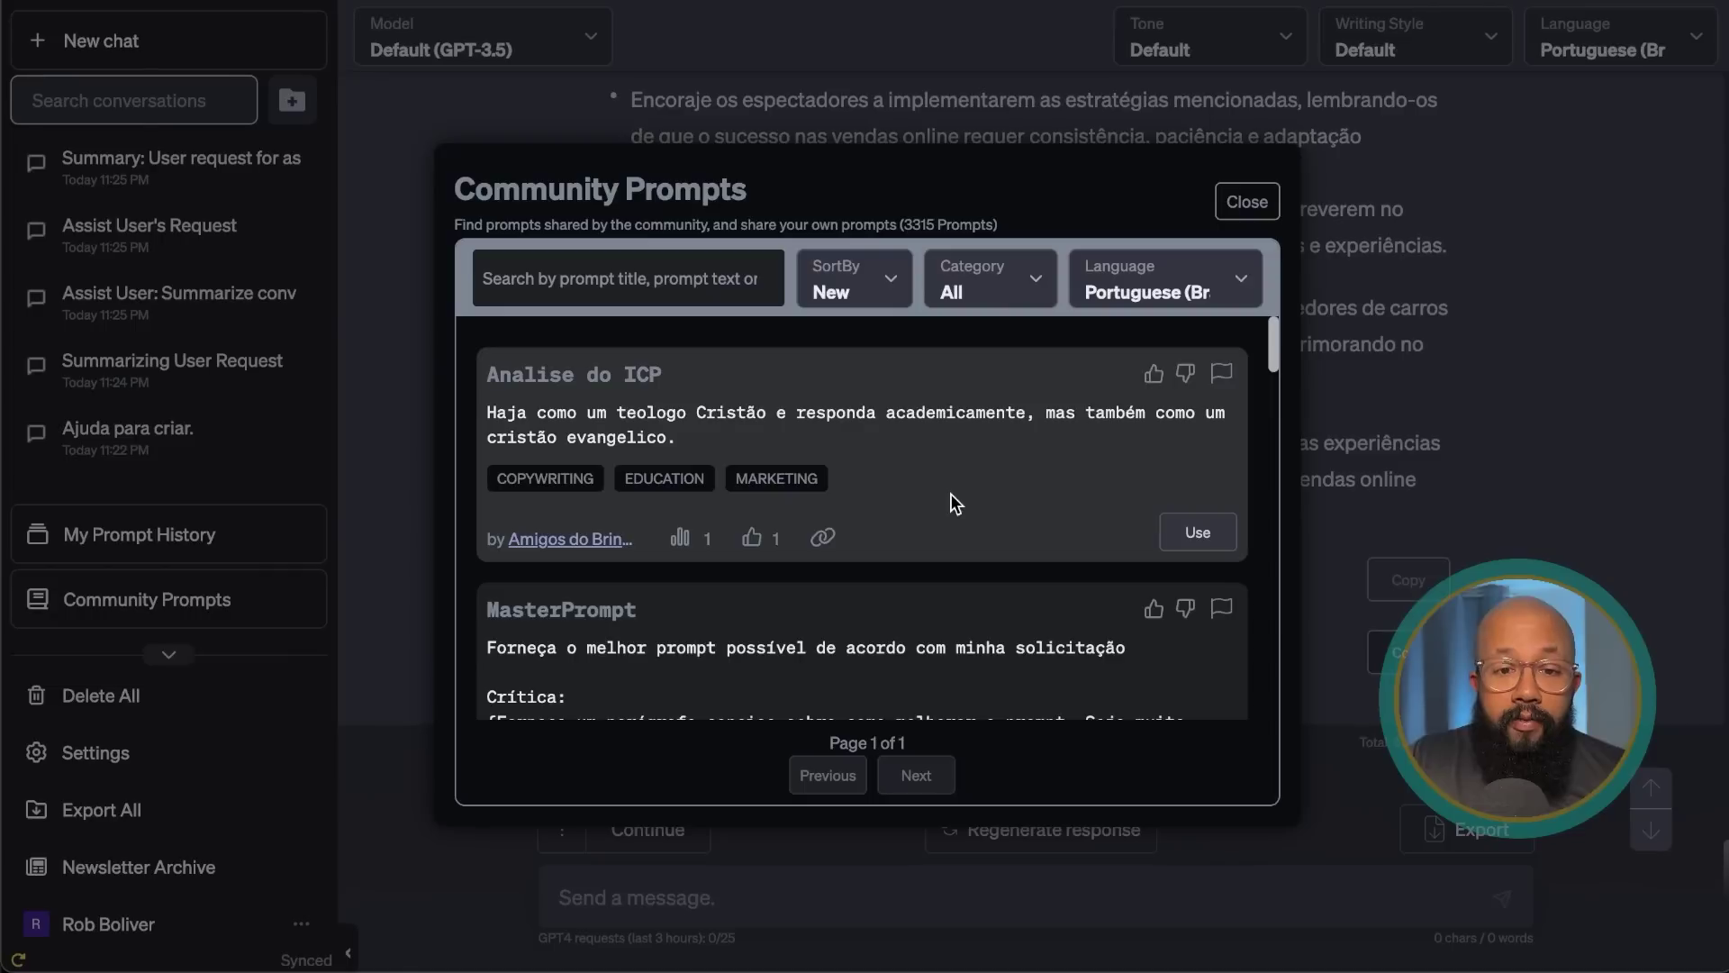
- Browse the filtered community prompts as far as "Ideias para criação de canal no YouTube" and close the collection
scroll(956, 504, "down", 1)
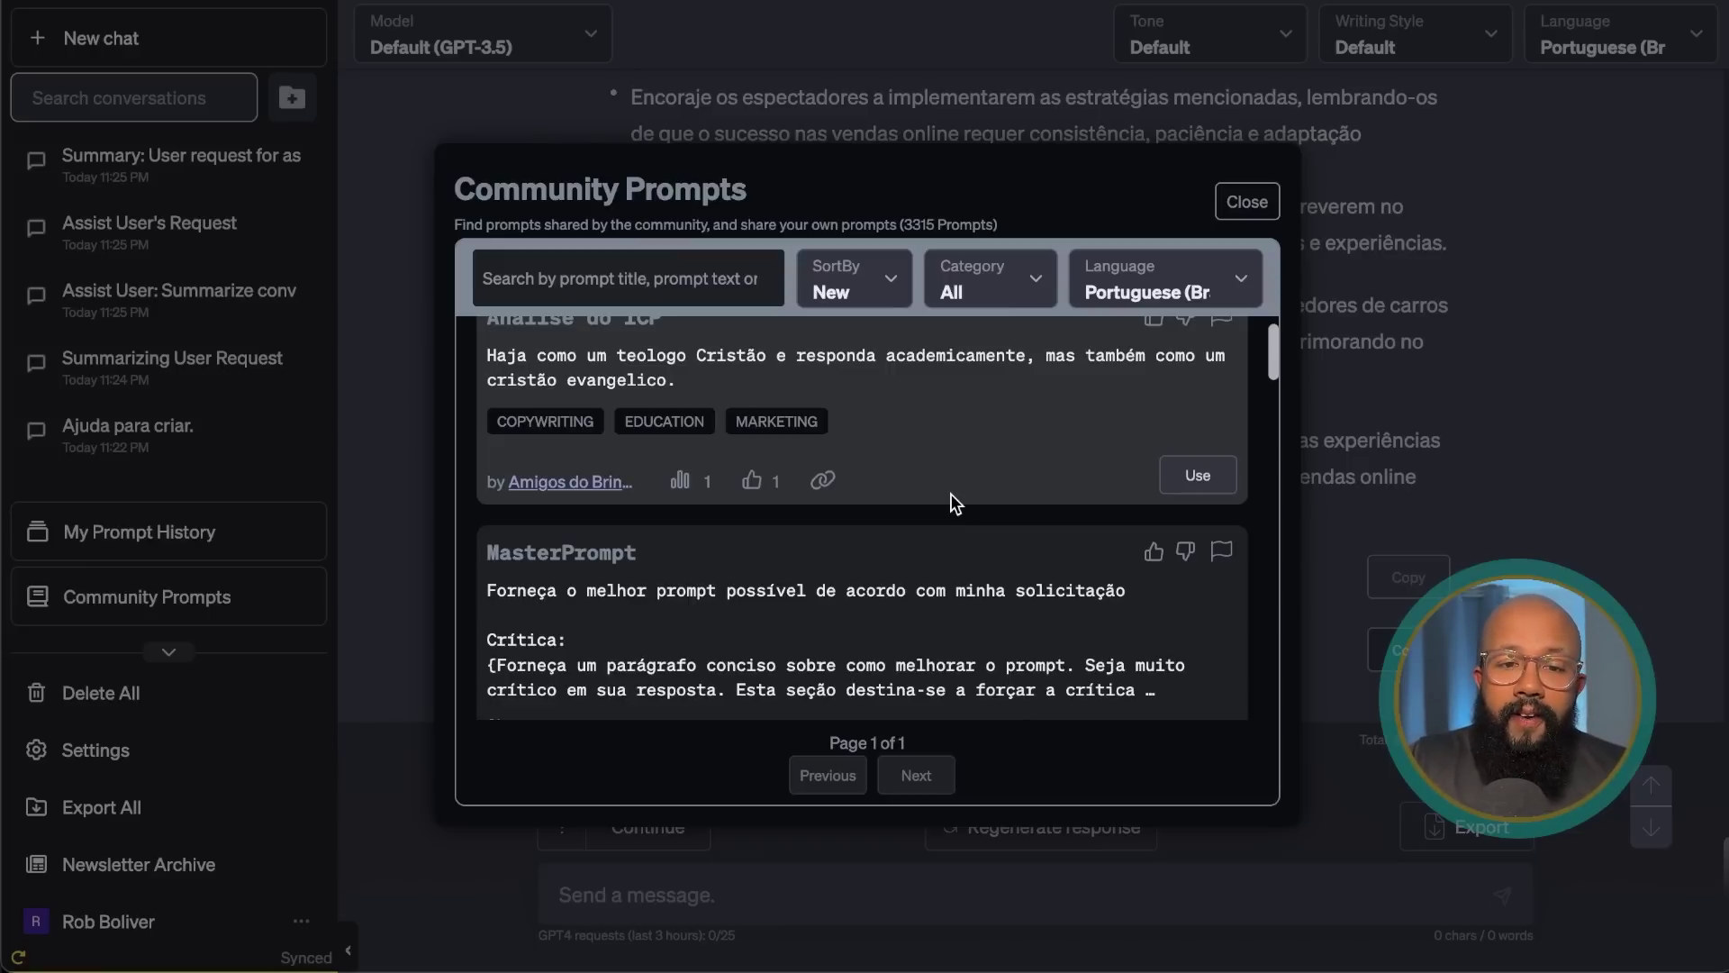
scroll(956, 504, "down", 3)
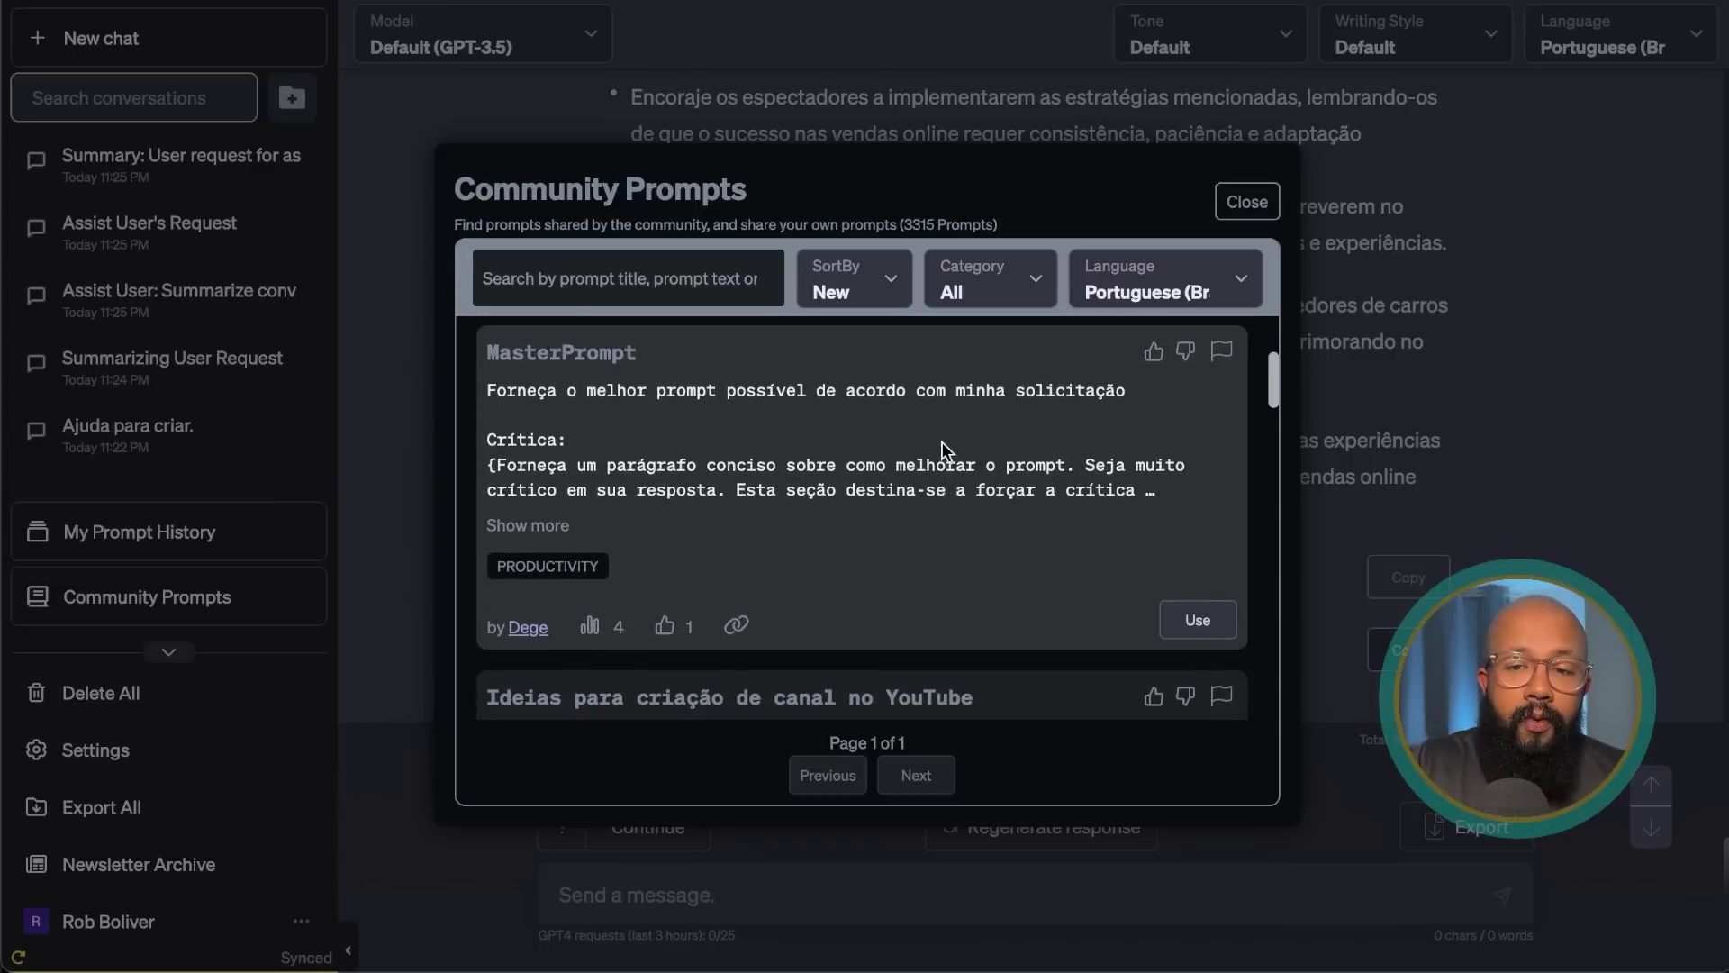
scroll(962, 591, "down", 2)
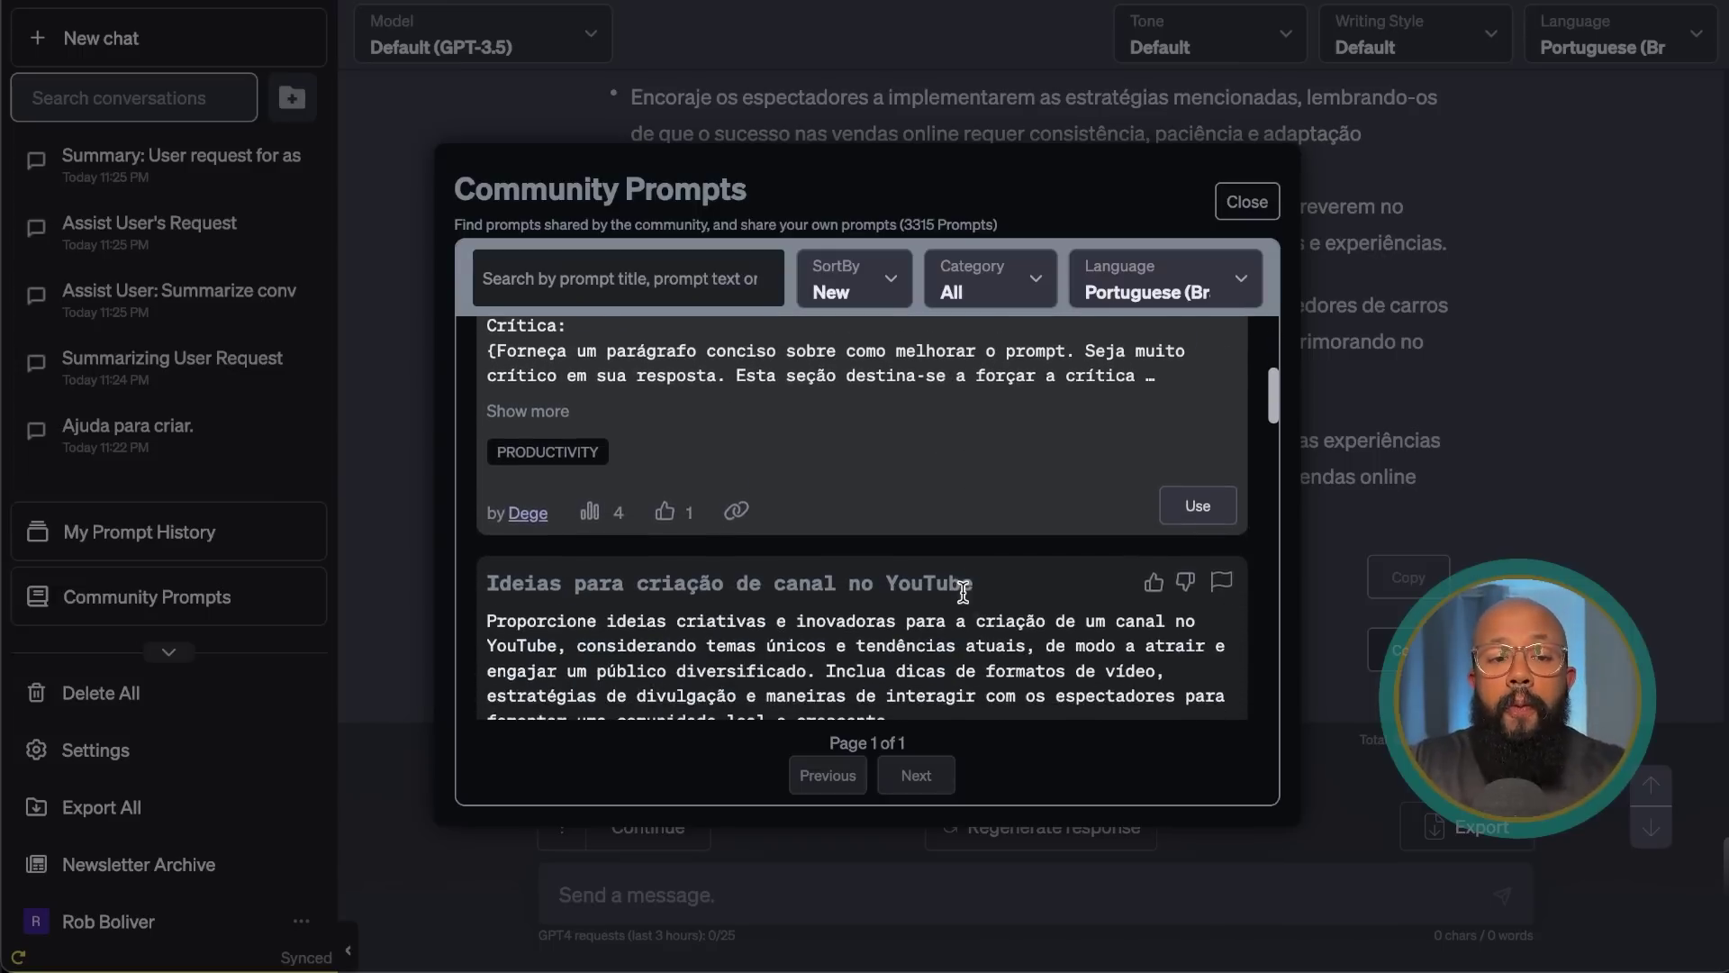
left_click(1246, 202)
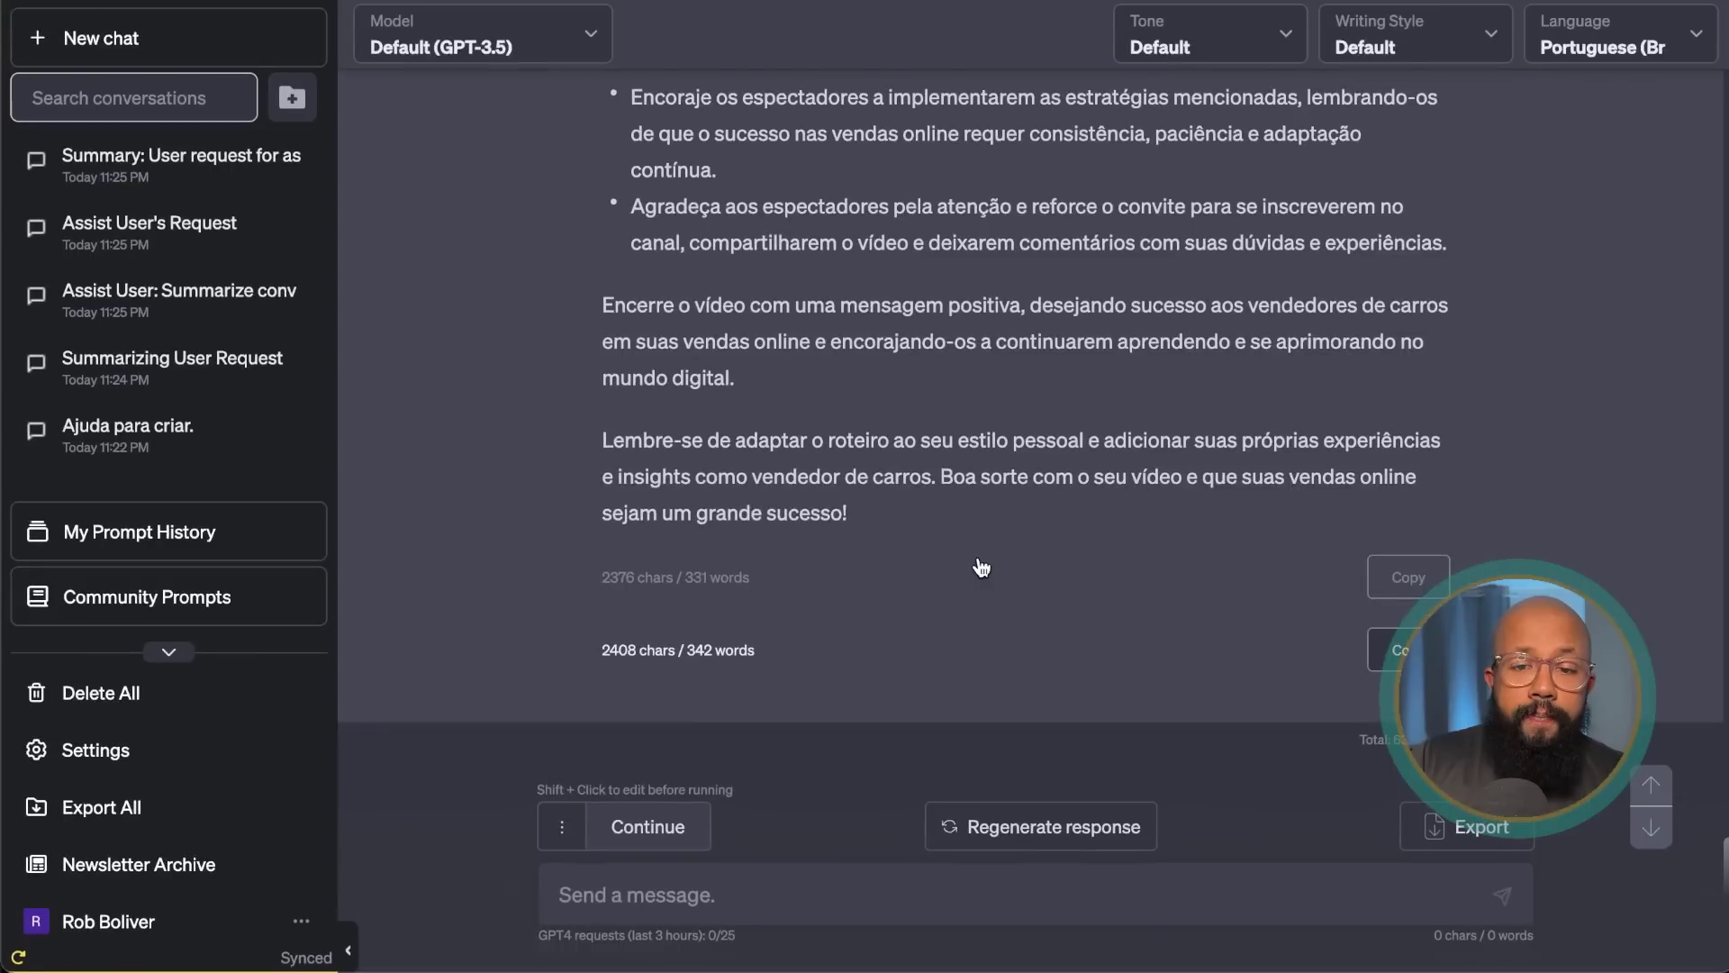
- Have ChatGPT rewrite its last response with the ready-made Rewrite prompt and review the new version
left_click(563, 826)
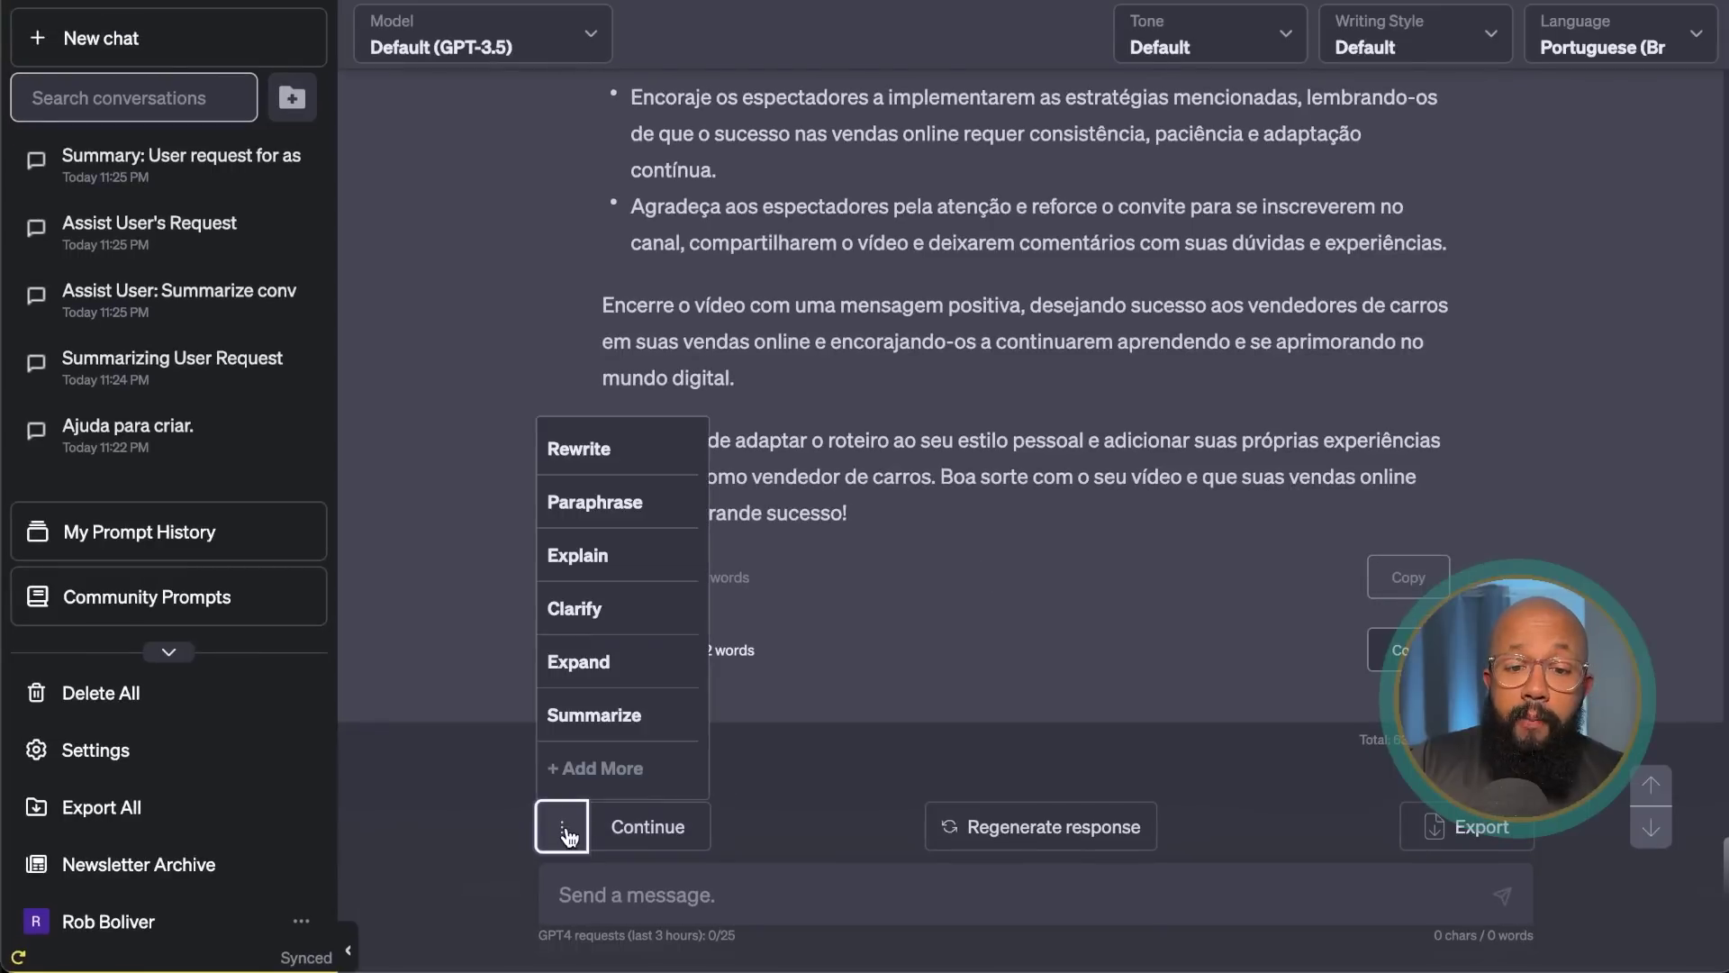
left_click(637, 452)
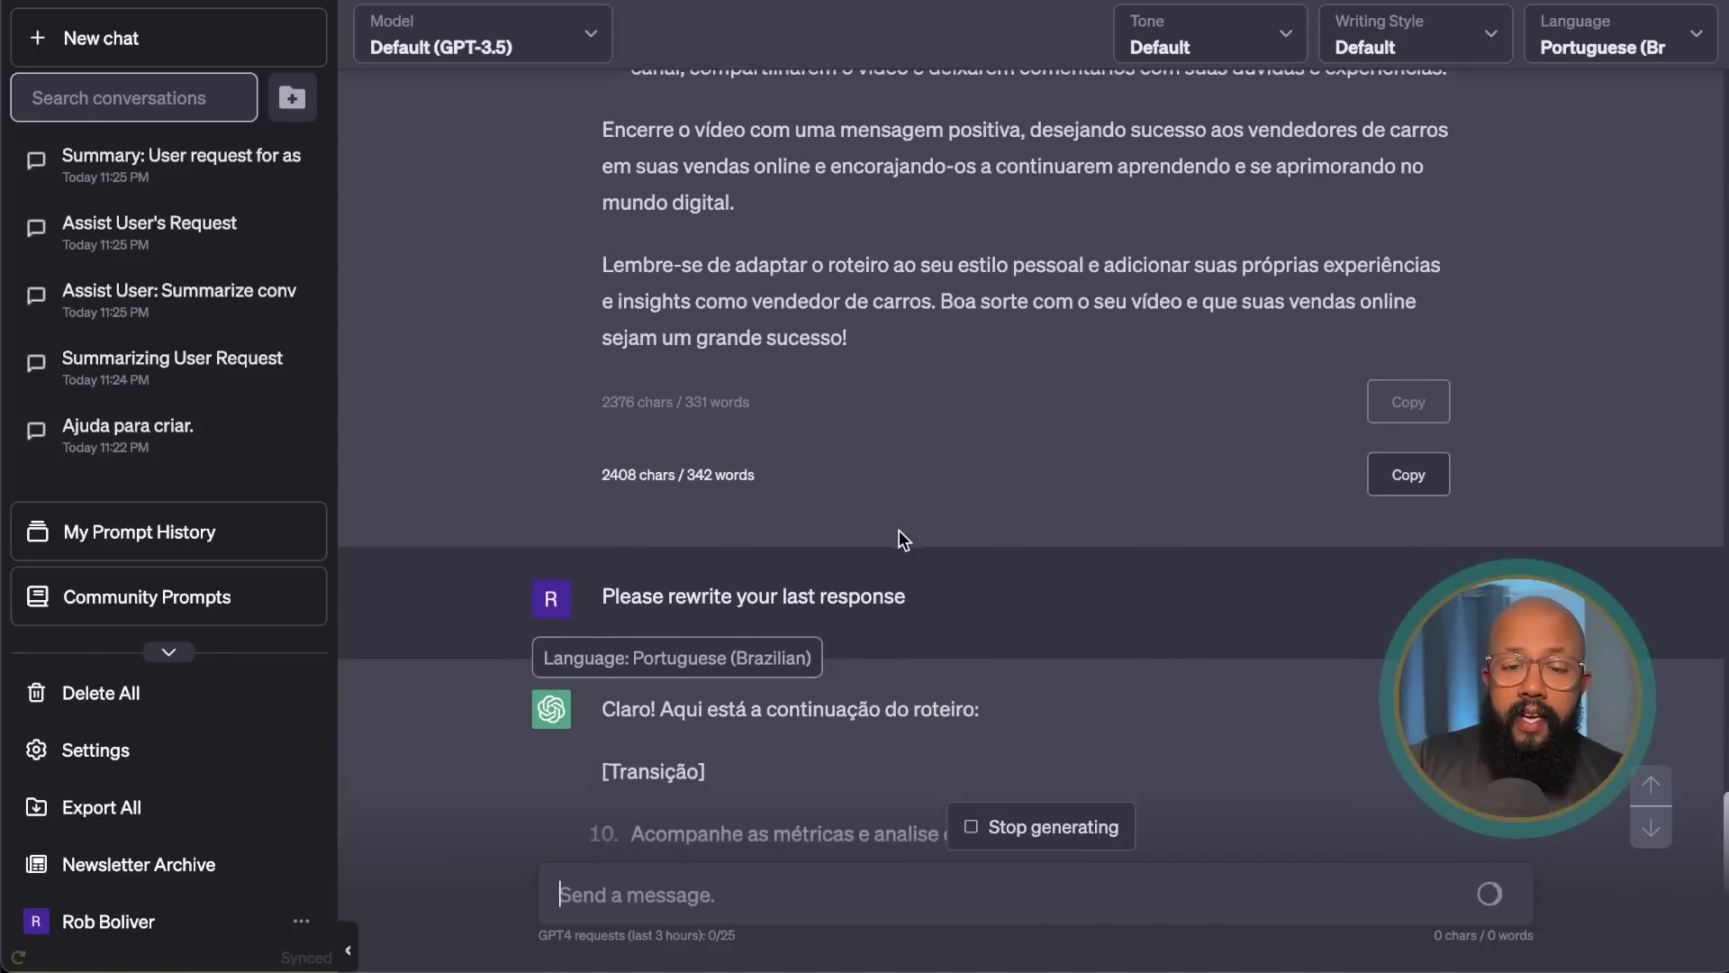
scroll(667, 420, "up", 5)
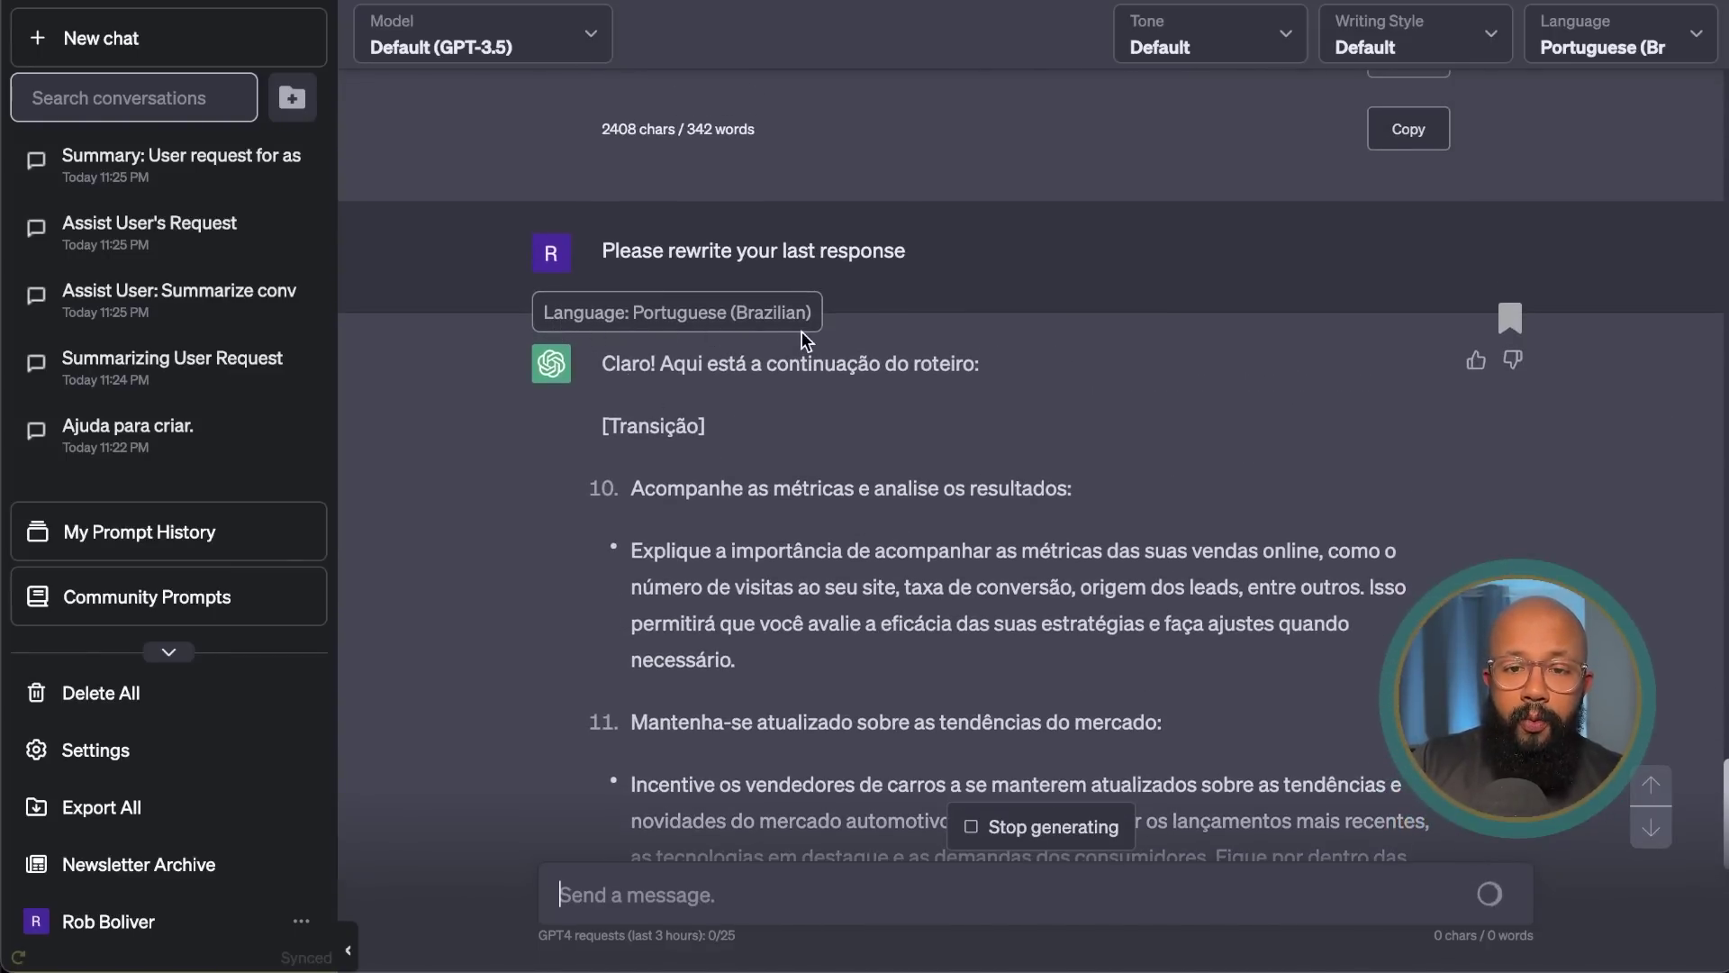
scroll(811, 494, "up", 10)
scroll(811, 495, "up", 4)
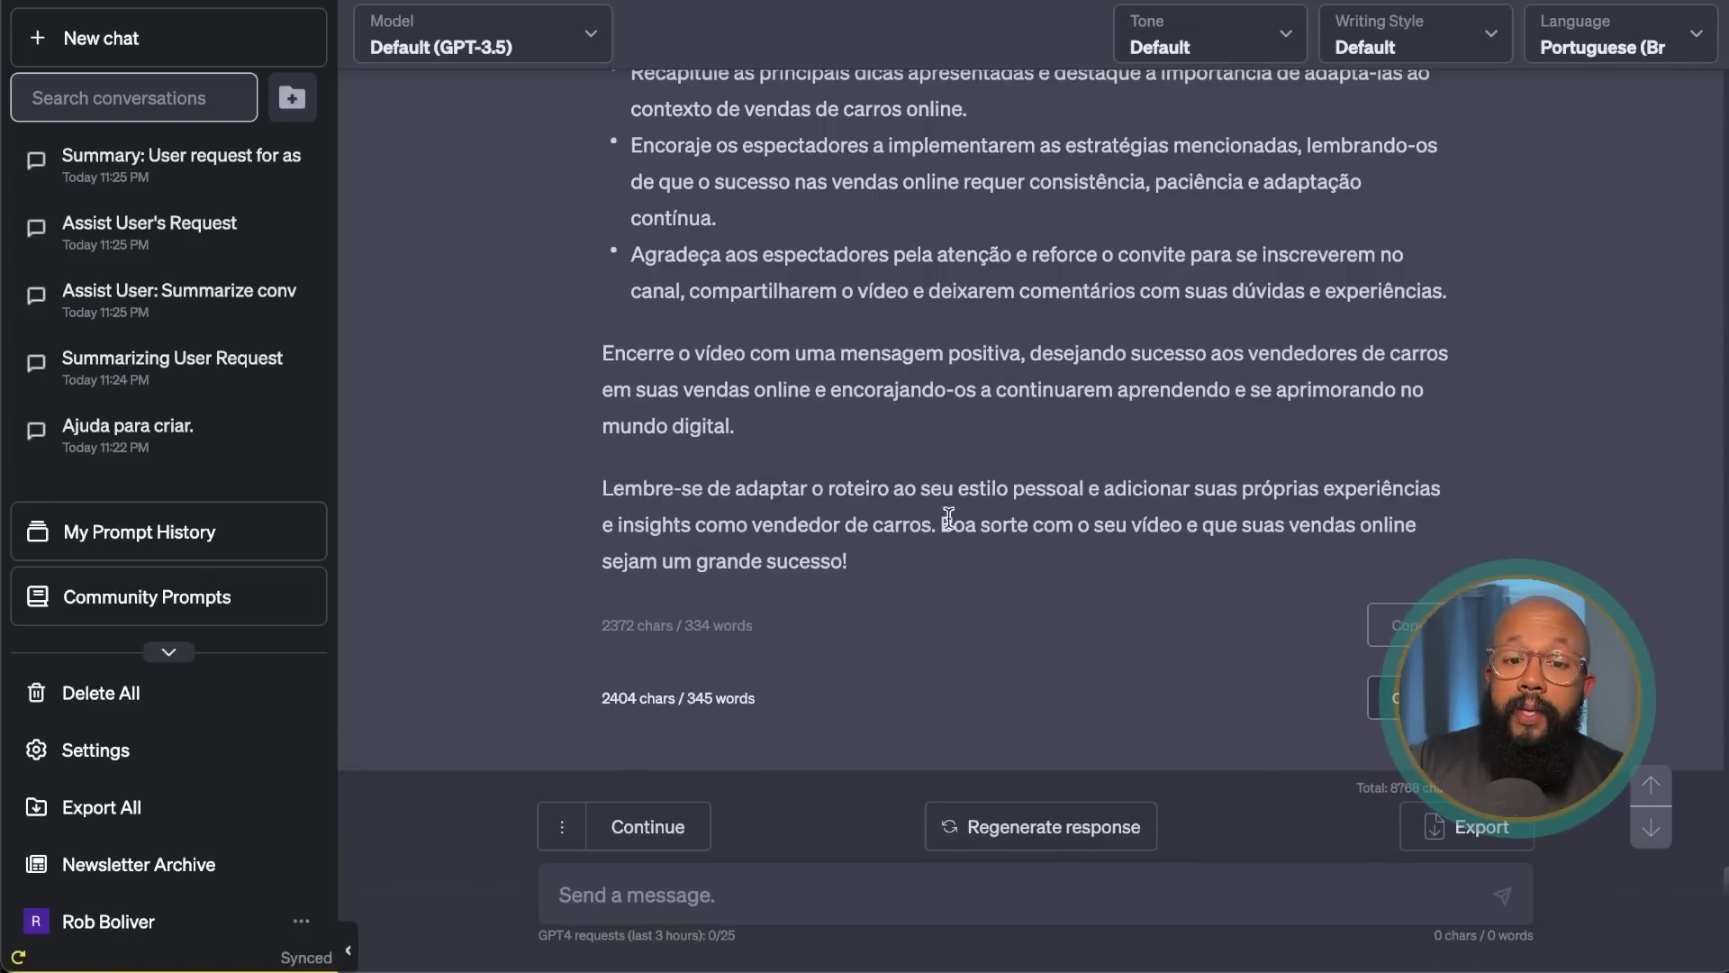
- Open the Custom Prompts settings from the option for adding more ready-made prompts
left_click(562, 829)
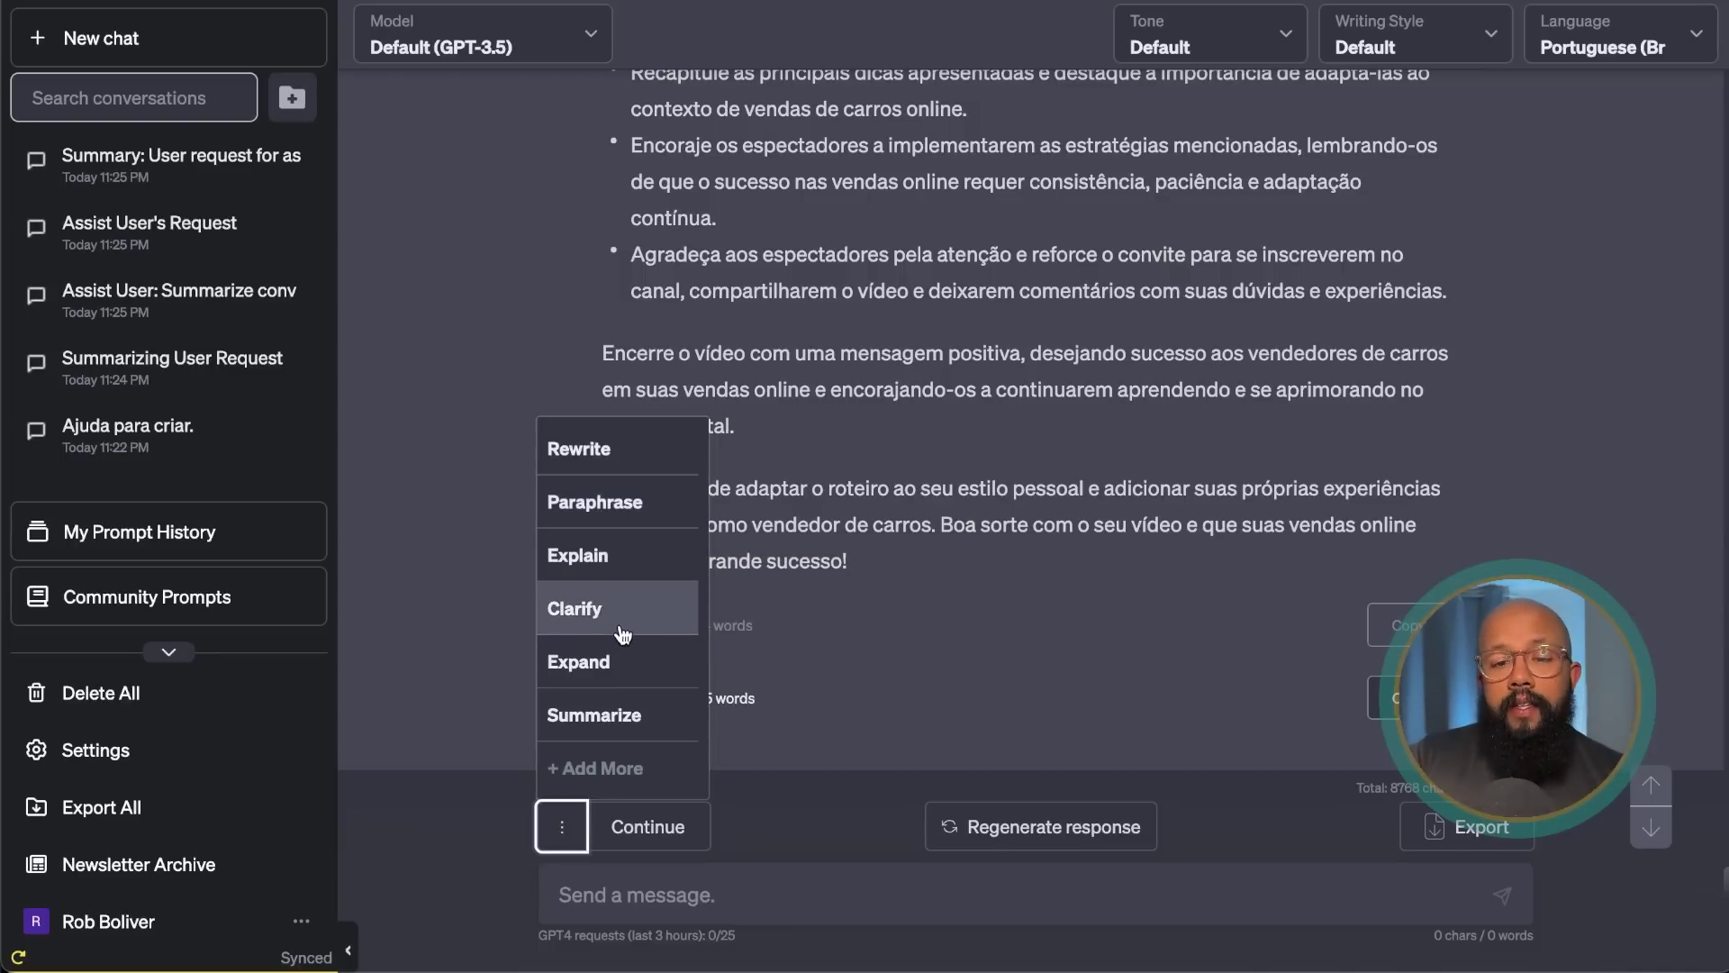
left_click(621, 771)
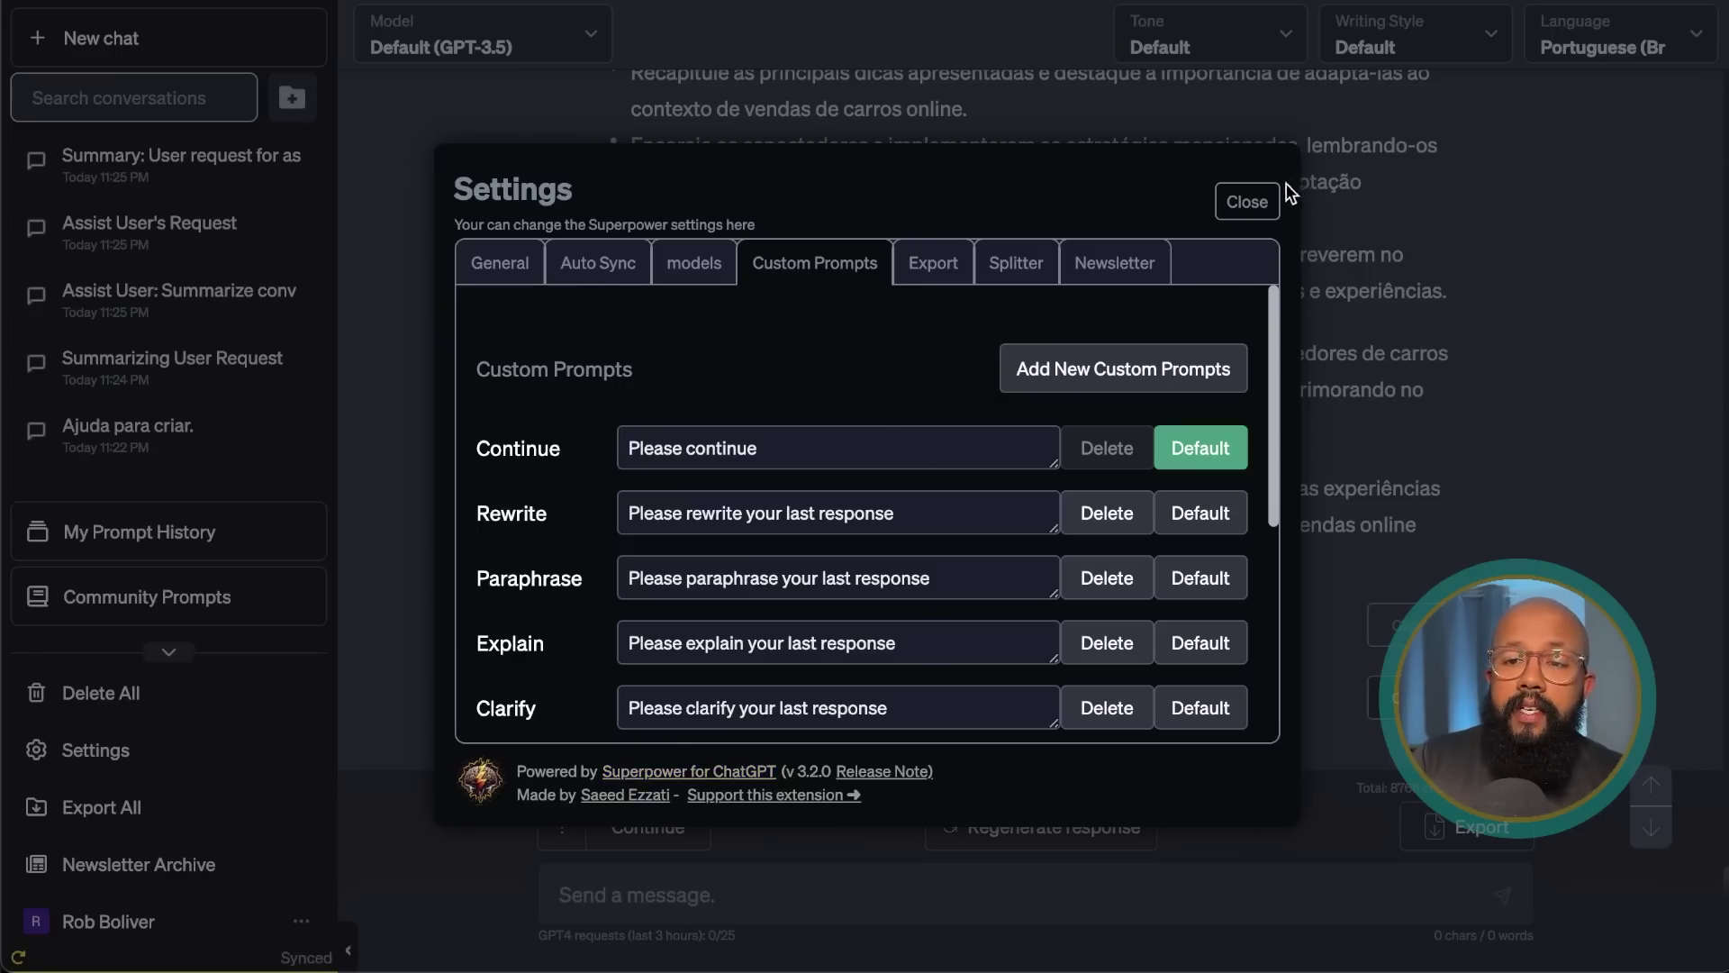
- Close the Superpower settings and go back to the start of the car-sales script conversation
left_click(1266, 197)
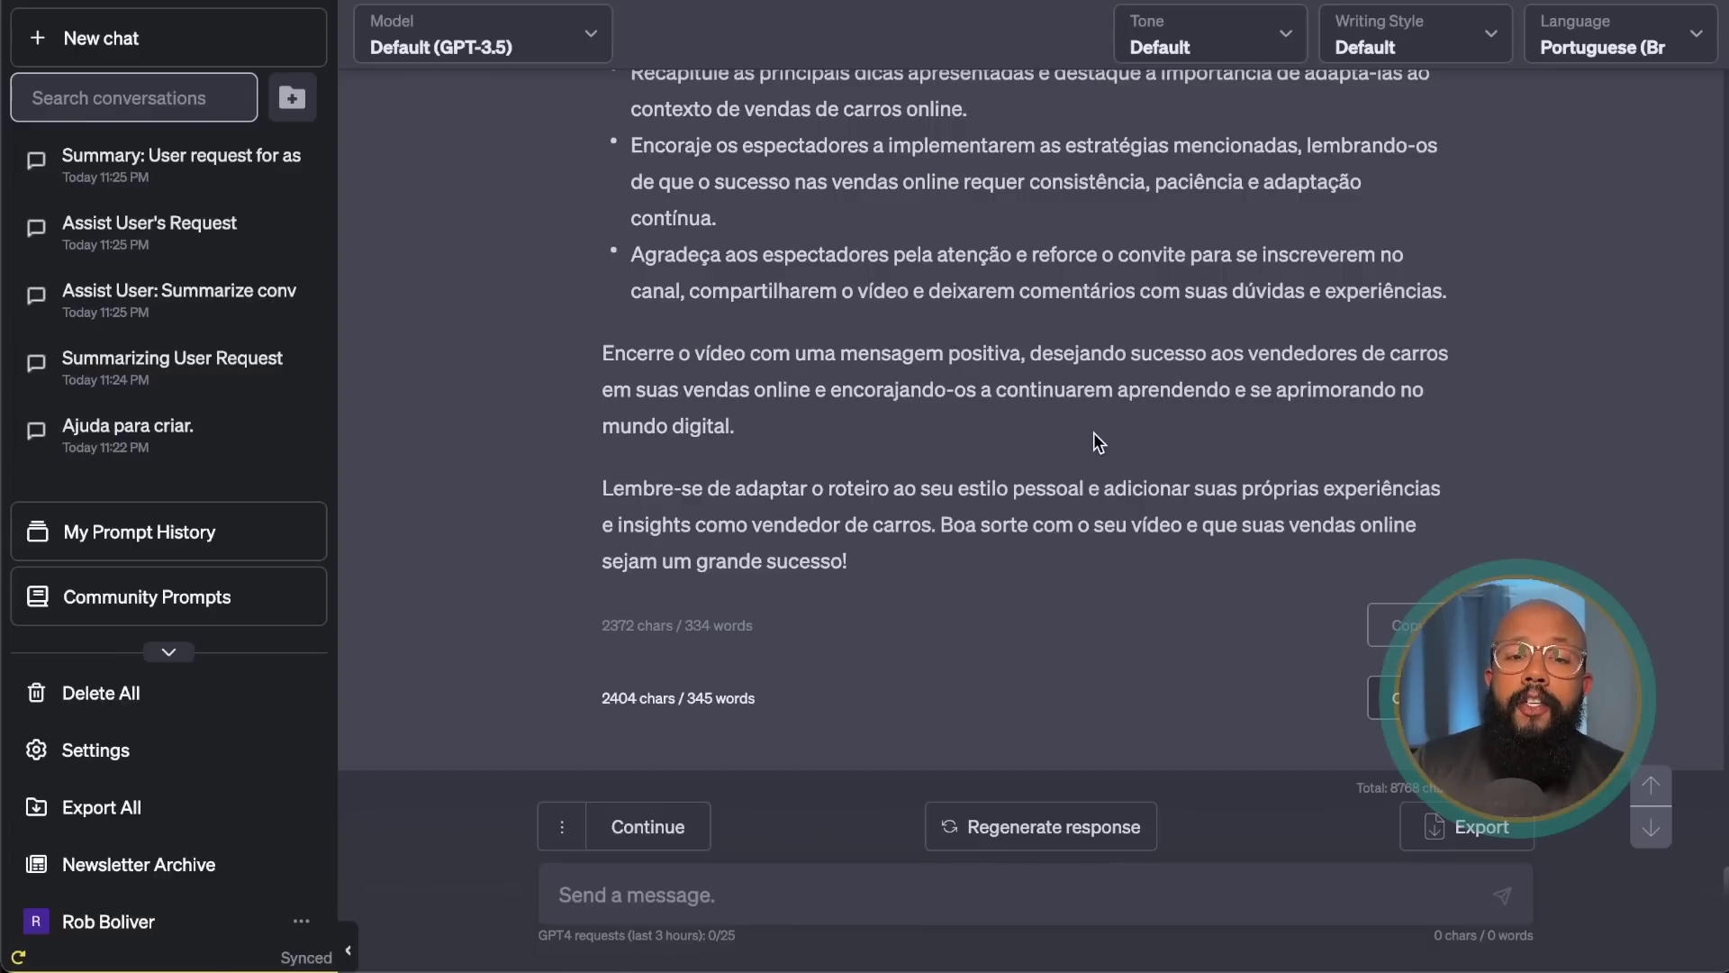
scroll(1093, 443, "up", 15)
scroll(1099, 496, "up", 20)
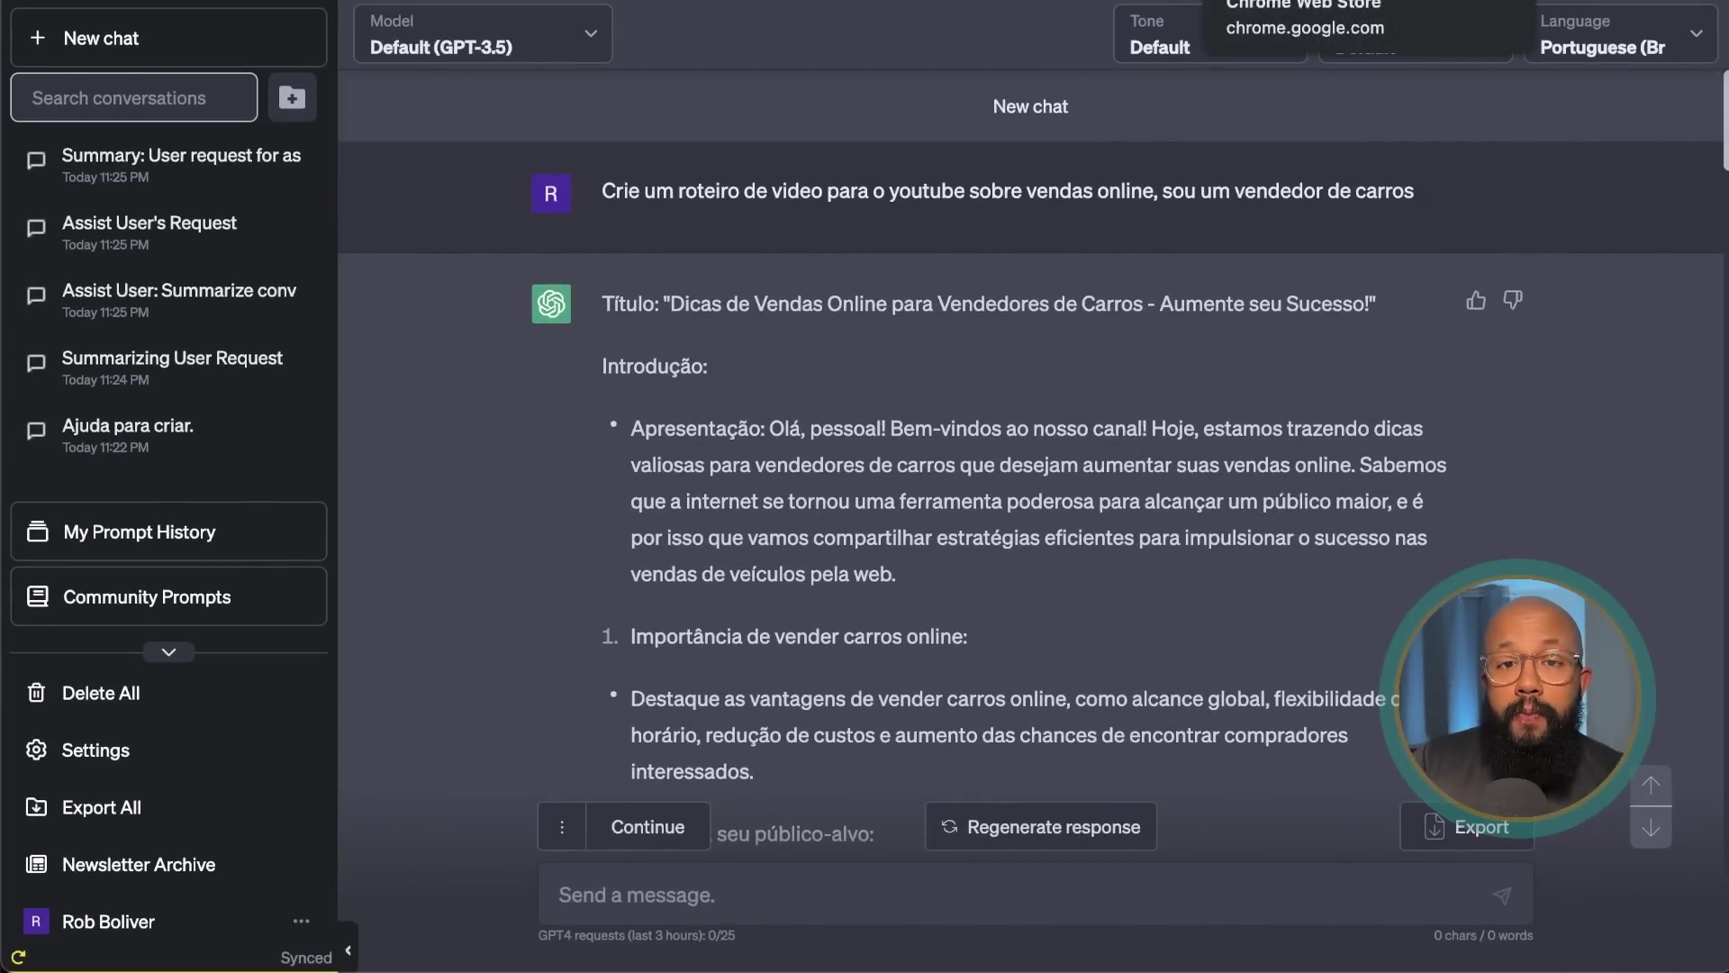
- Switch to the extension's Chrome Web Store page and on to the Superpower ChatGPT FAQ in Notion, and browse its questions as far as Privacy
left_click(1279, 0)
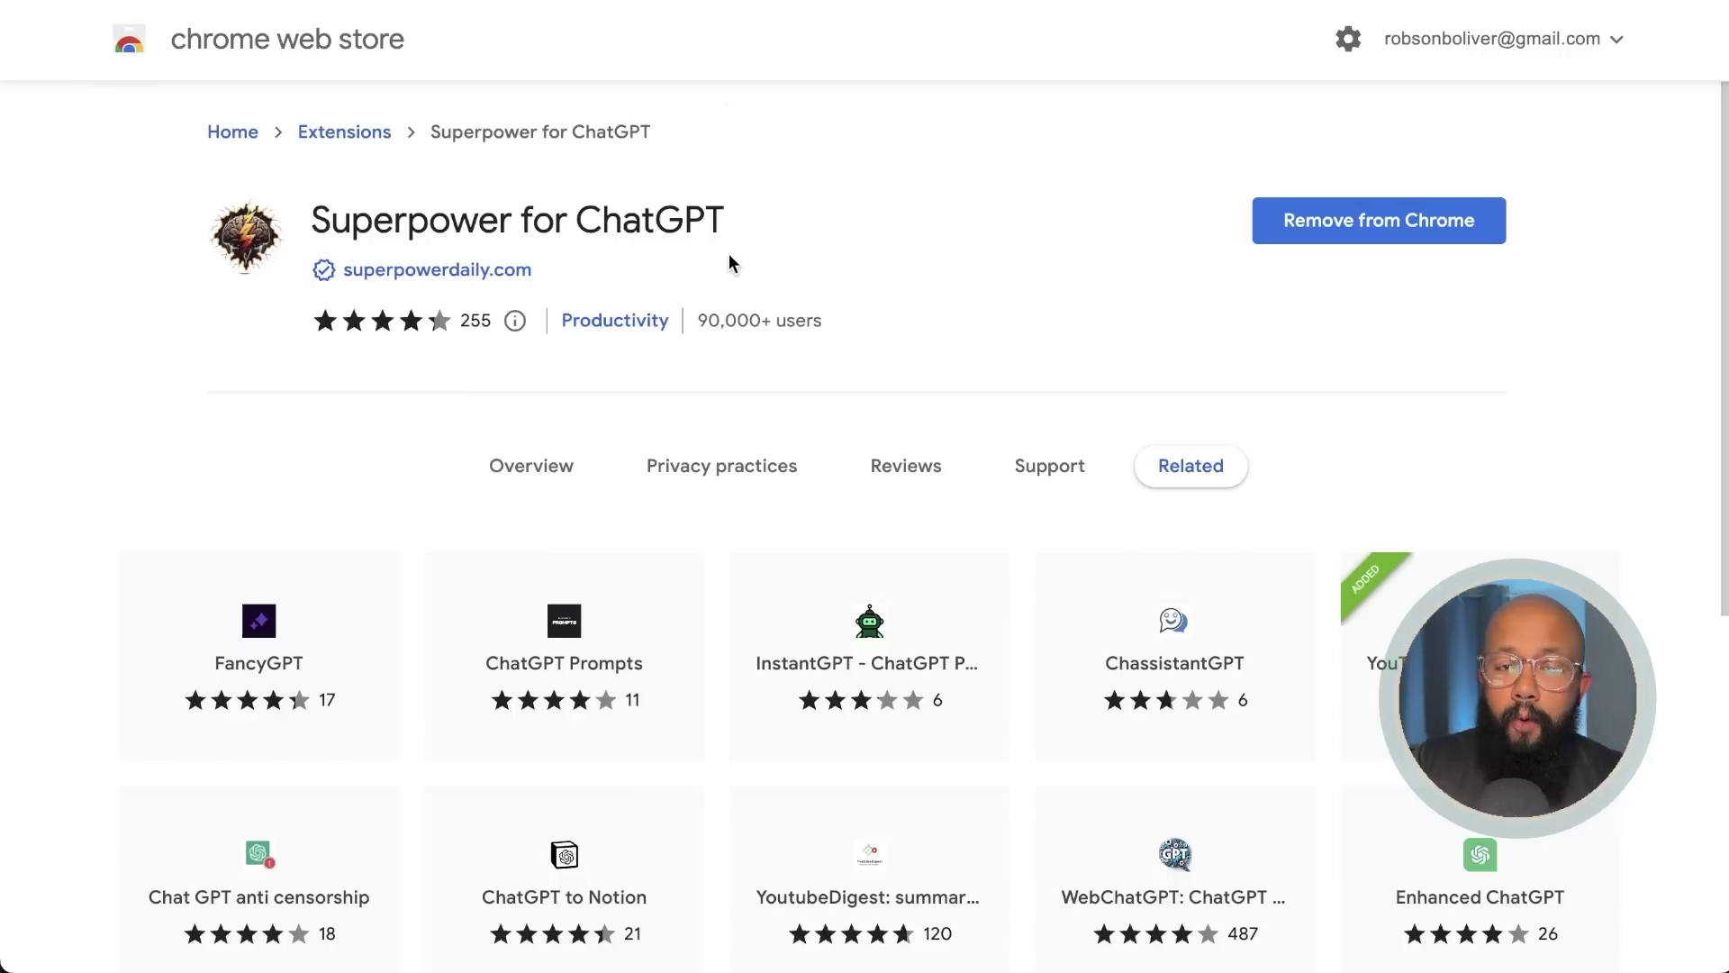
left_click(1054, 5)
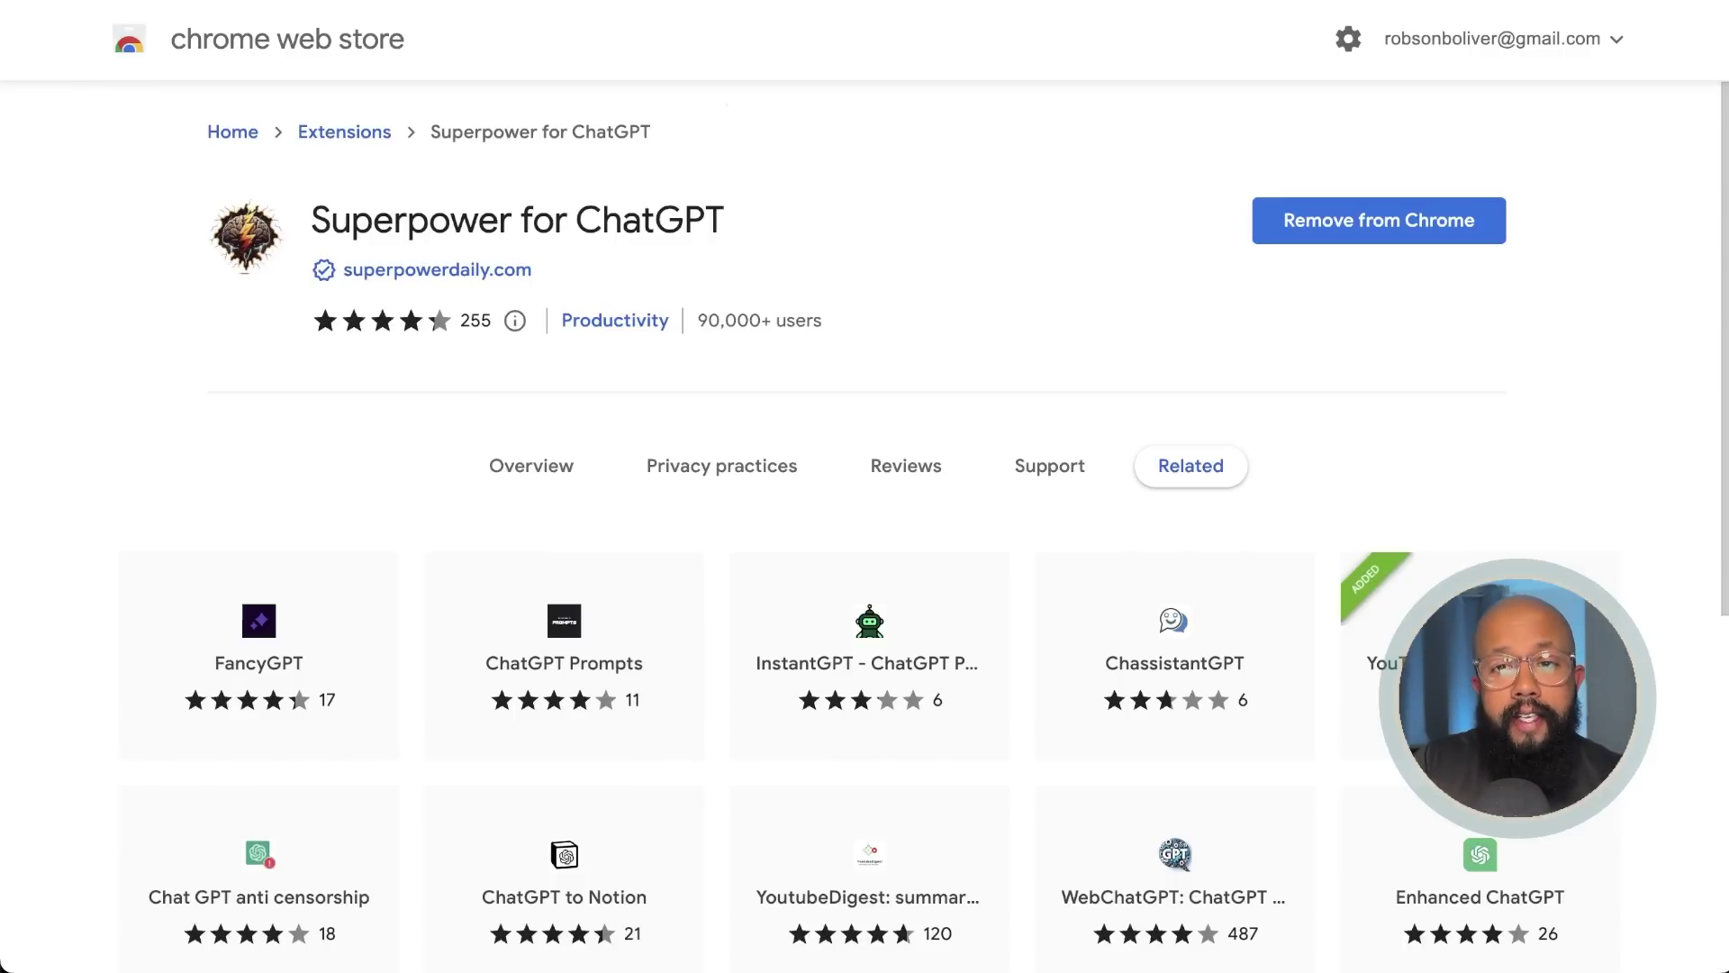
scroll(914, 383, "down", 10)
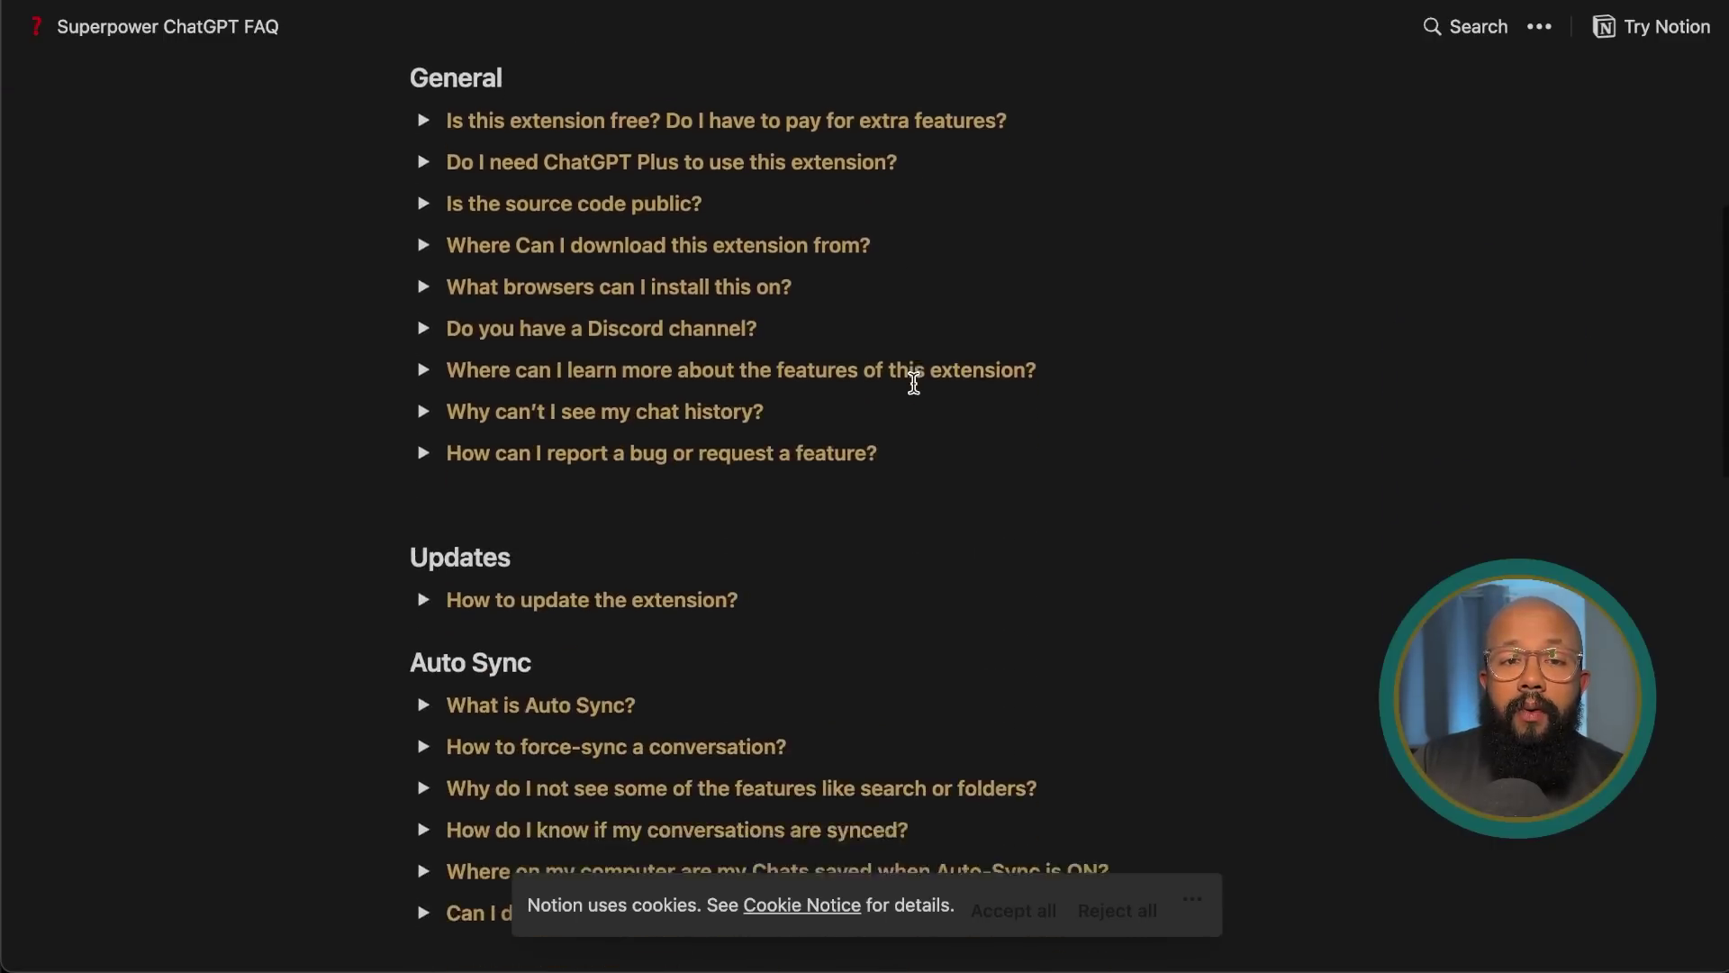
scroll(914, 382, "down", 15)
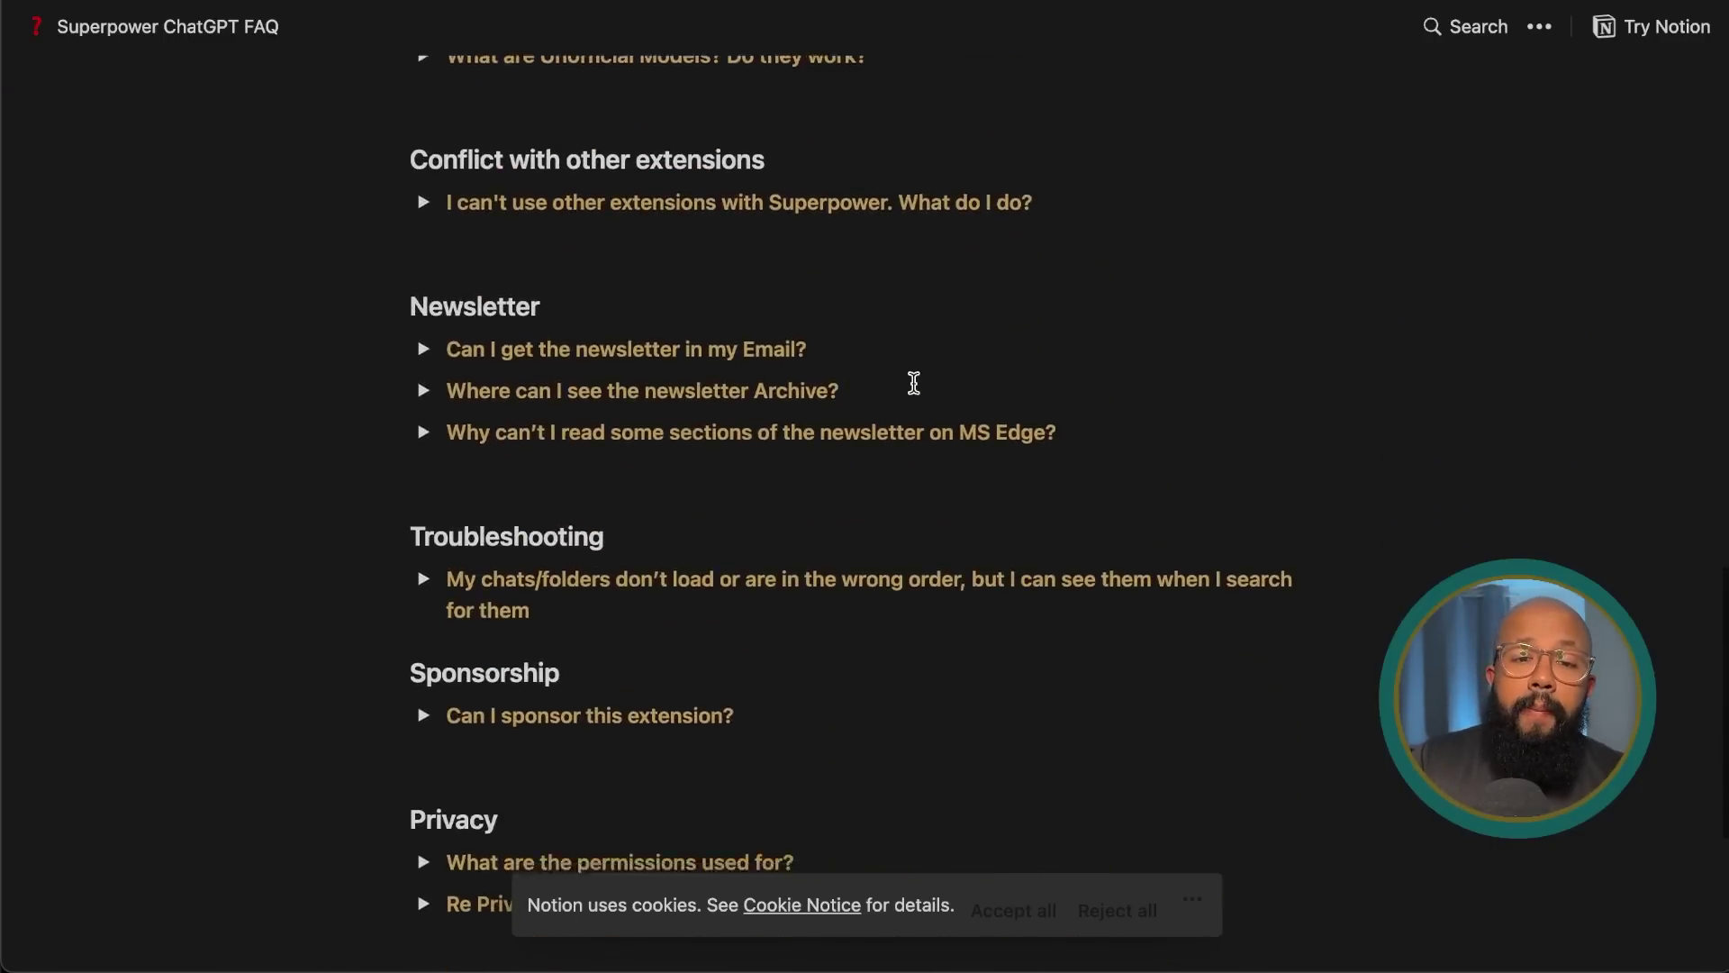
scroll(913, 383, "up", 3)
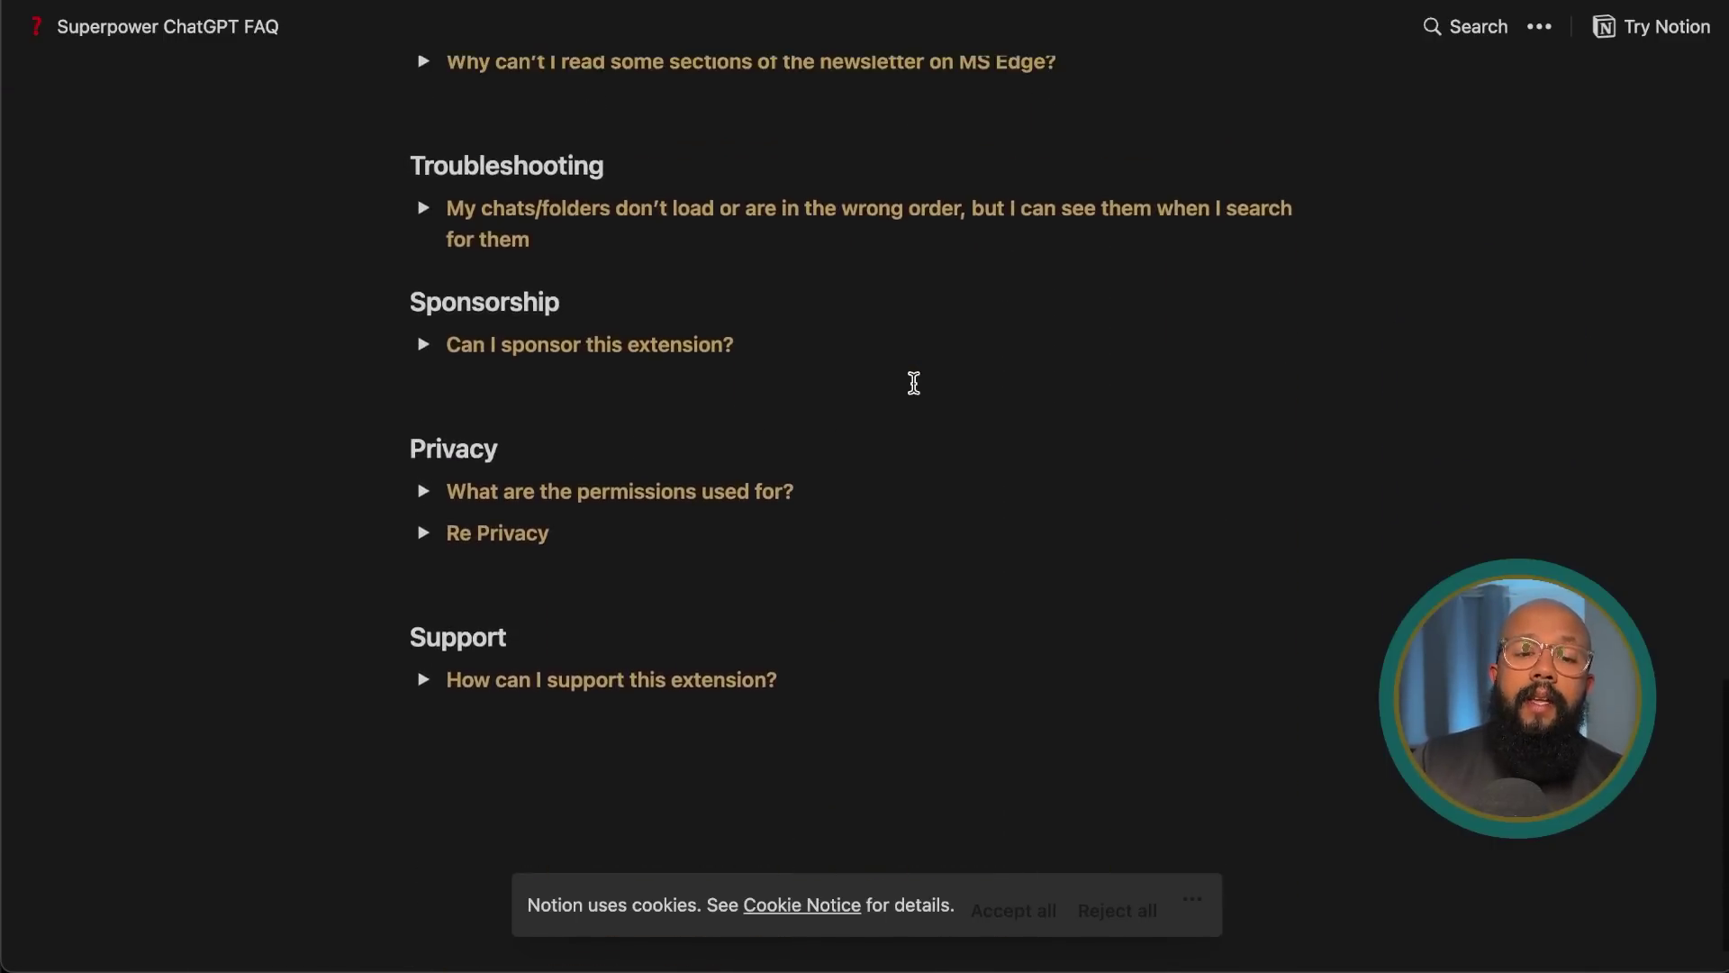
scroll(913, 383, "up", 8)
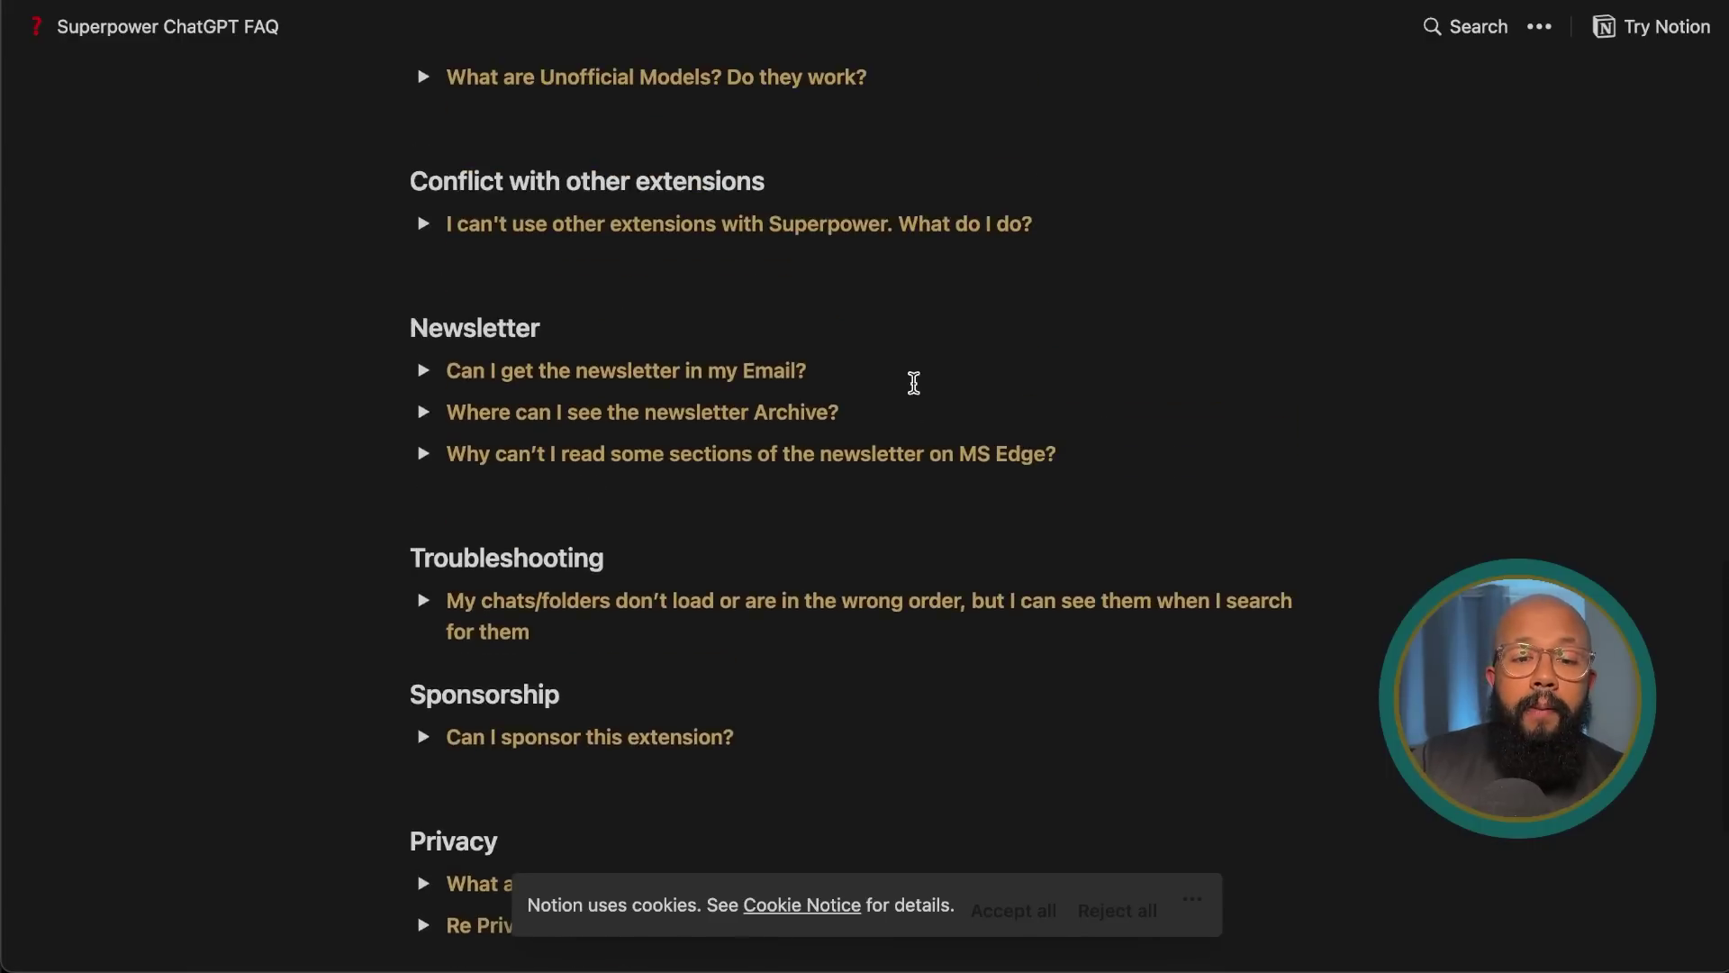
scroll(913, 382, "down", 8)
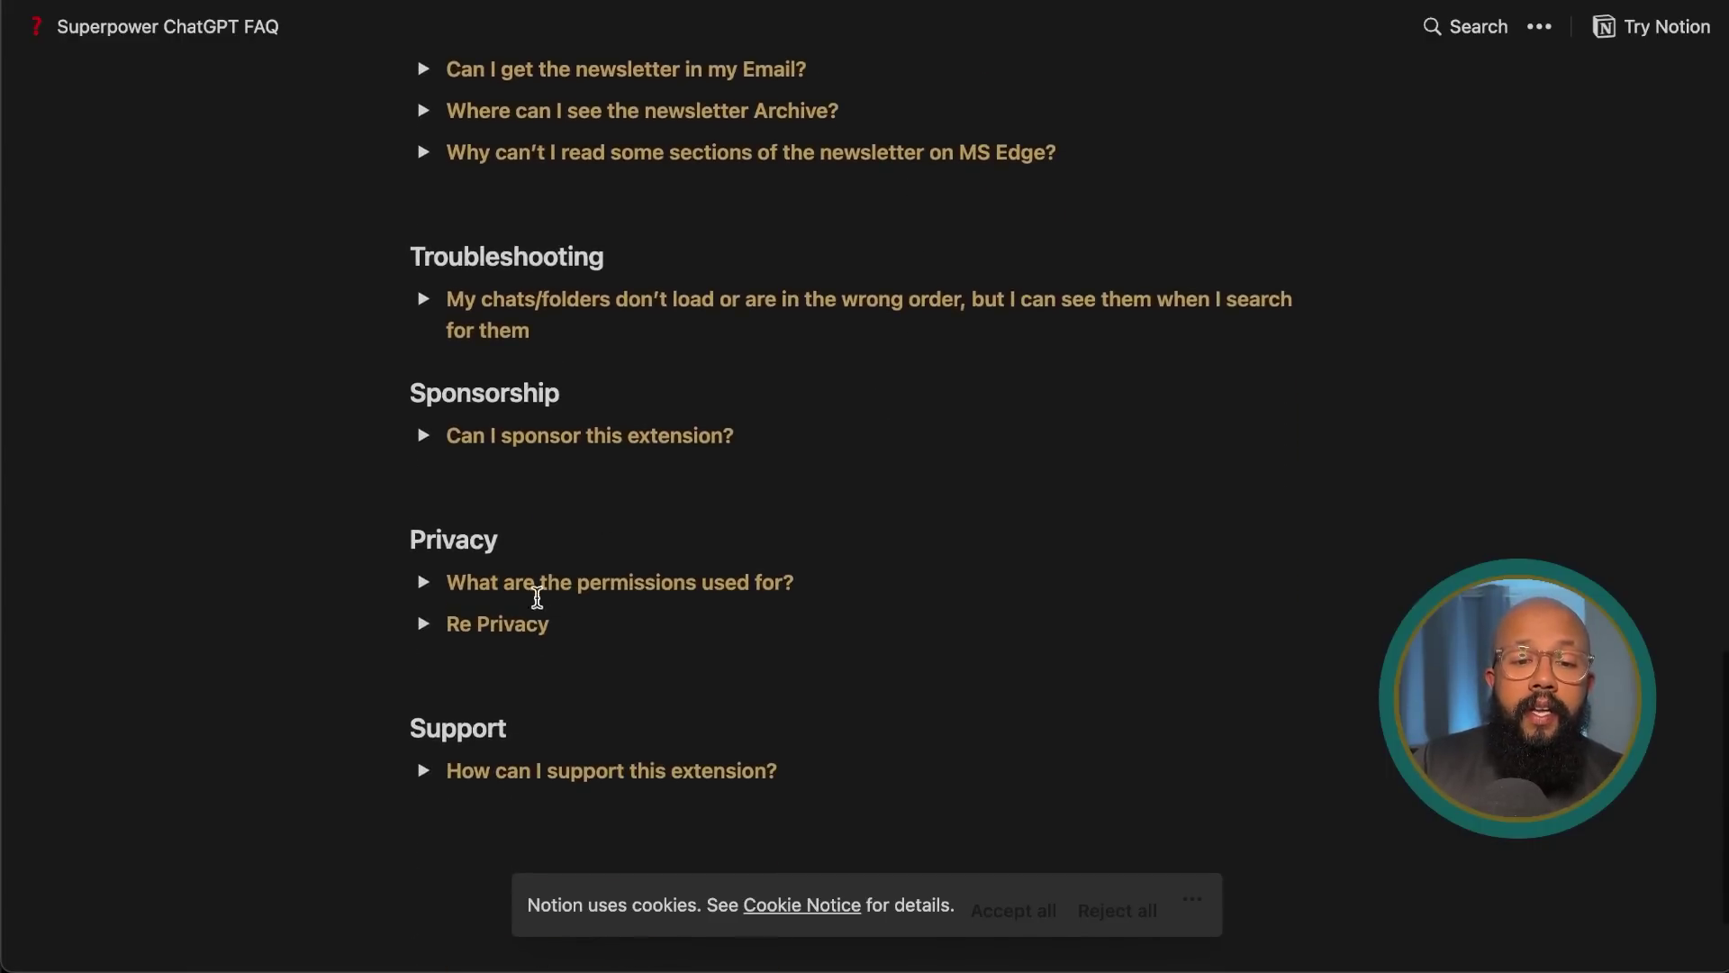
- Expand the Privacy answers "What are the permissions used for?" and "Re Privacy" and read both texts
left_click(424, 587)
left_click(424, 666)
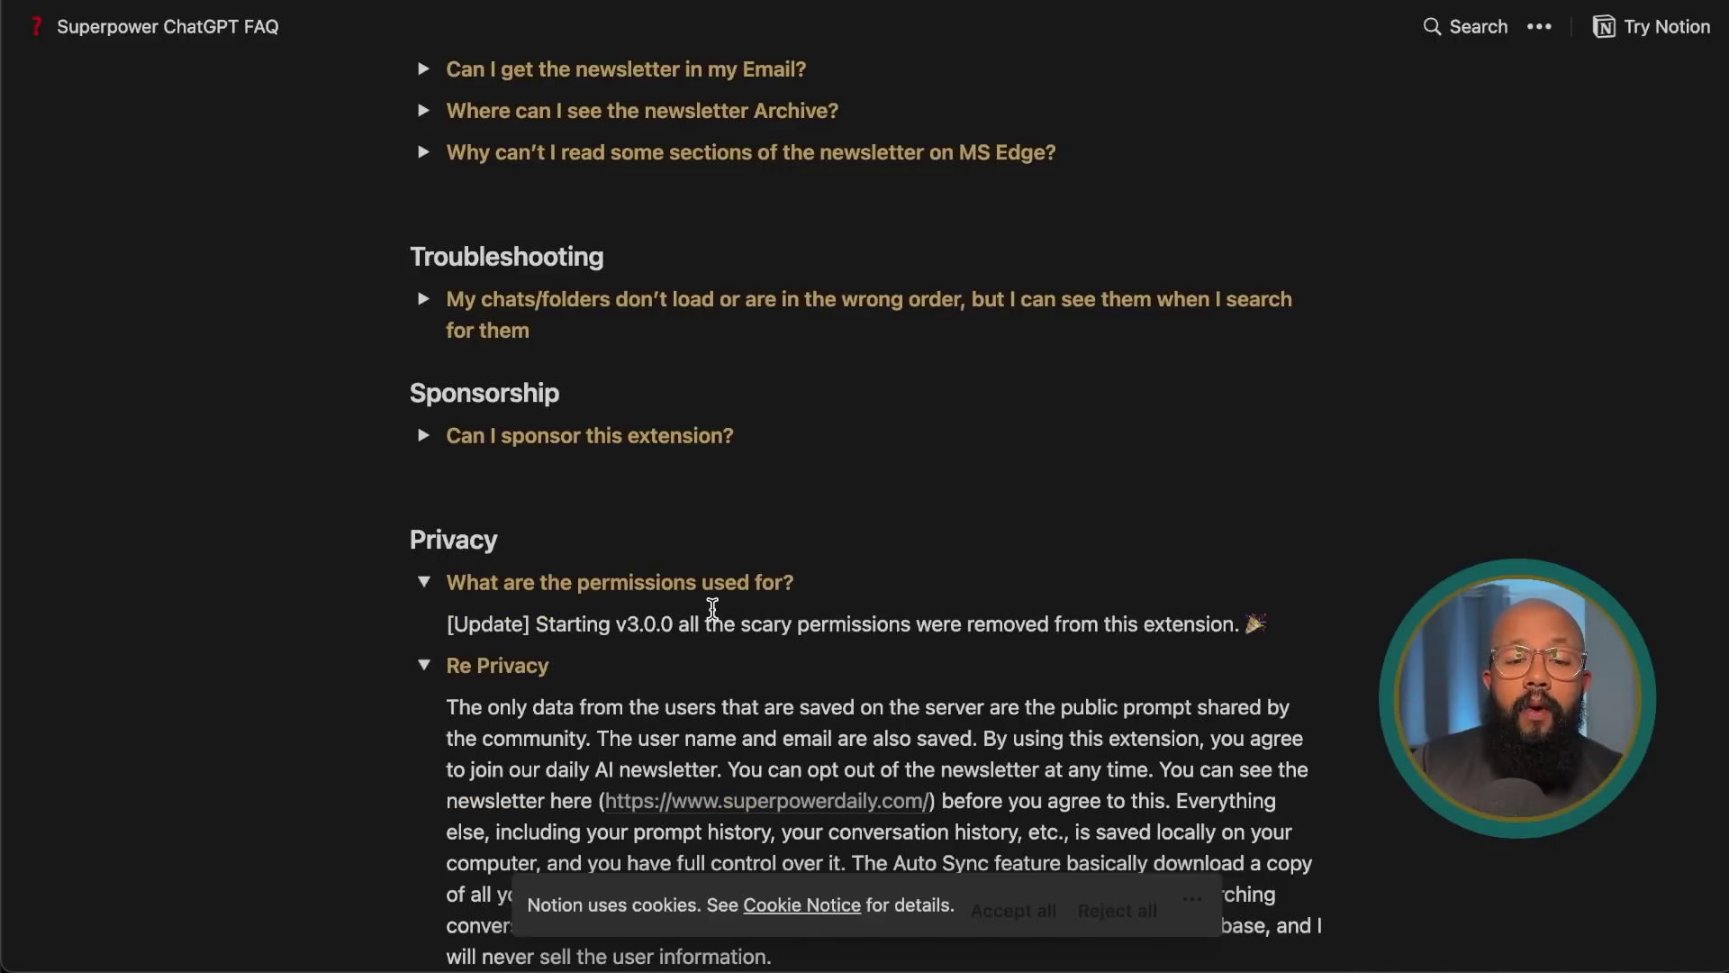
scroll(712, 610, "down", 3)
scroll(712, 610, "down", 3)
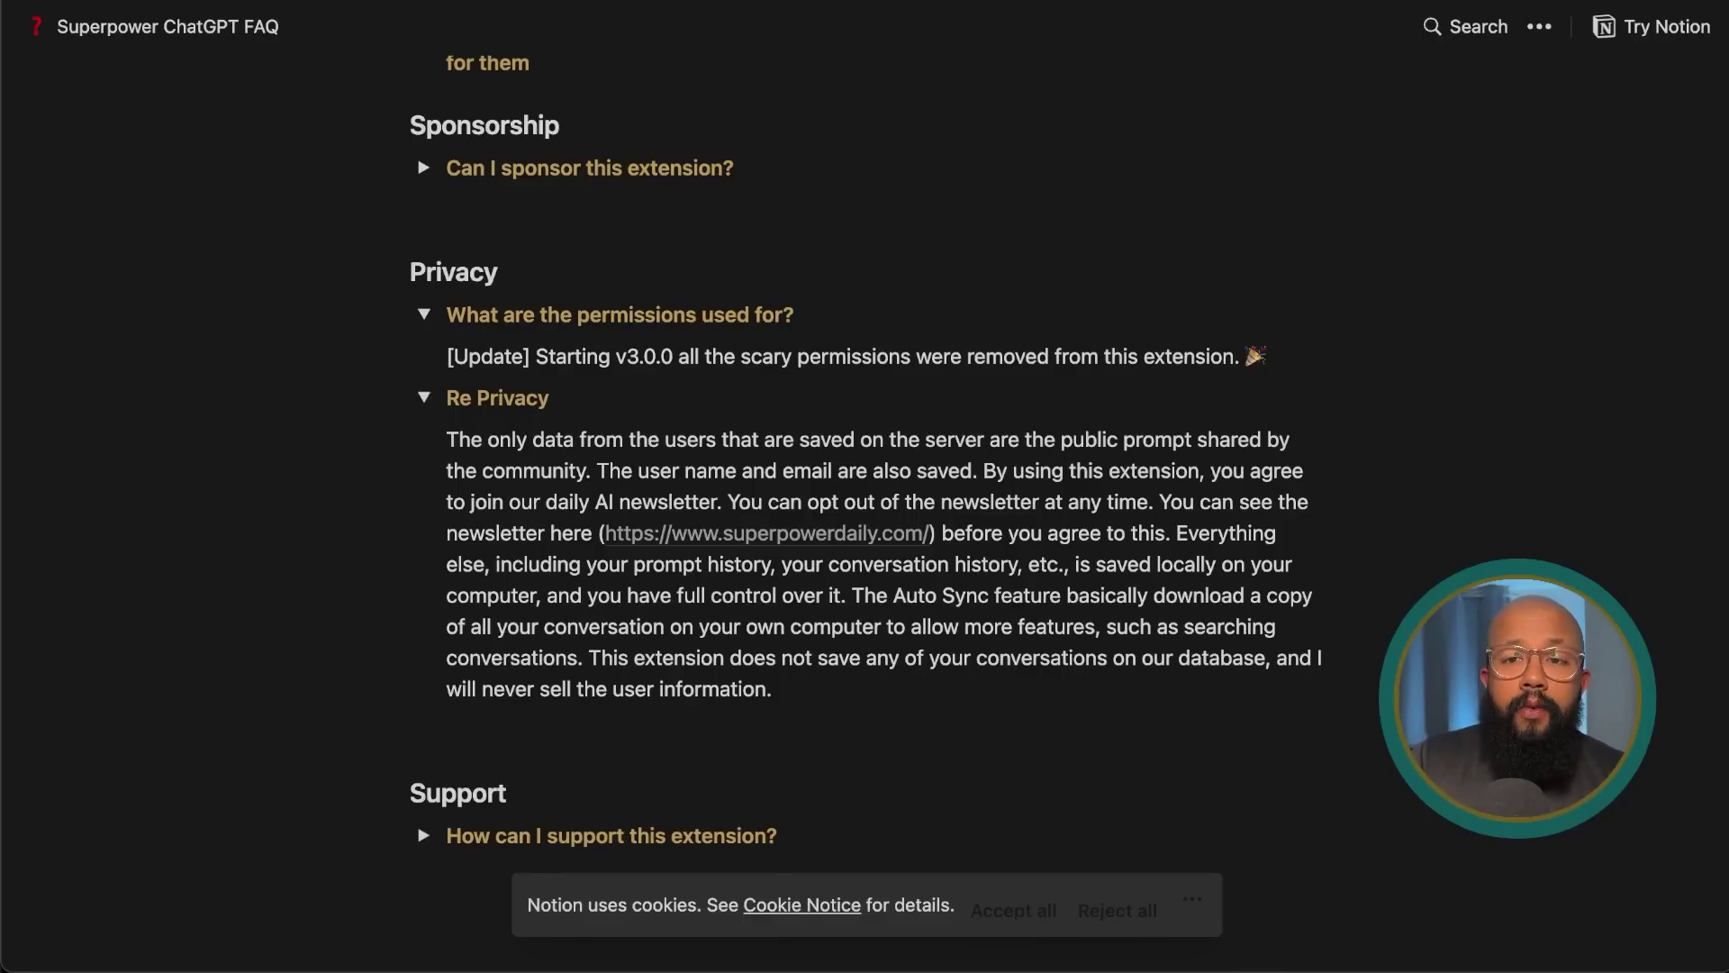
- Switch back to the ChatGPT conversation and look through the car-sales script as far as its continuation
left_click(1165, 1)
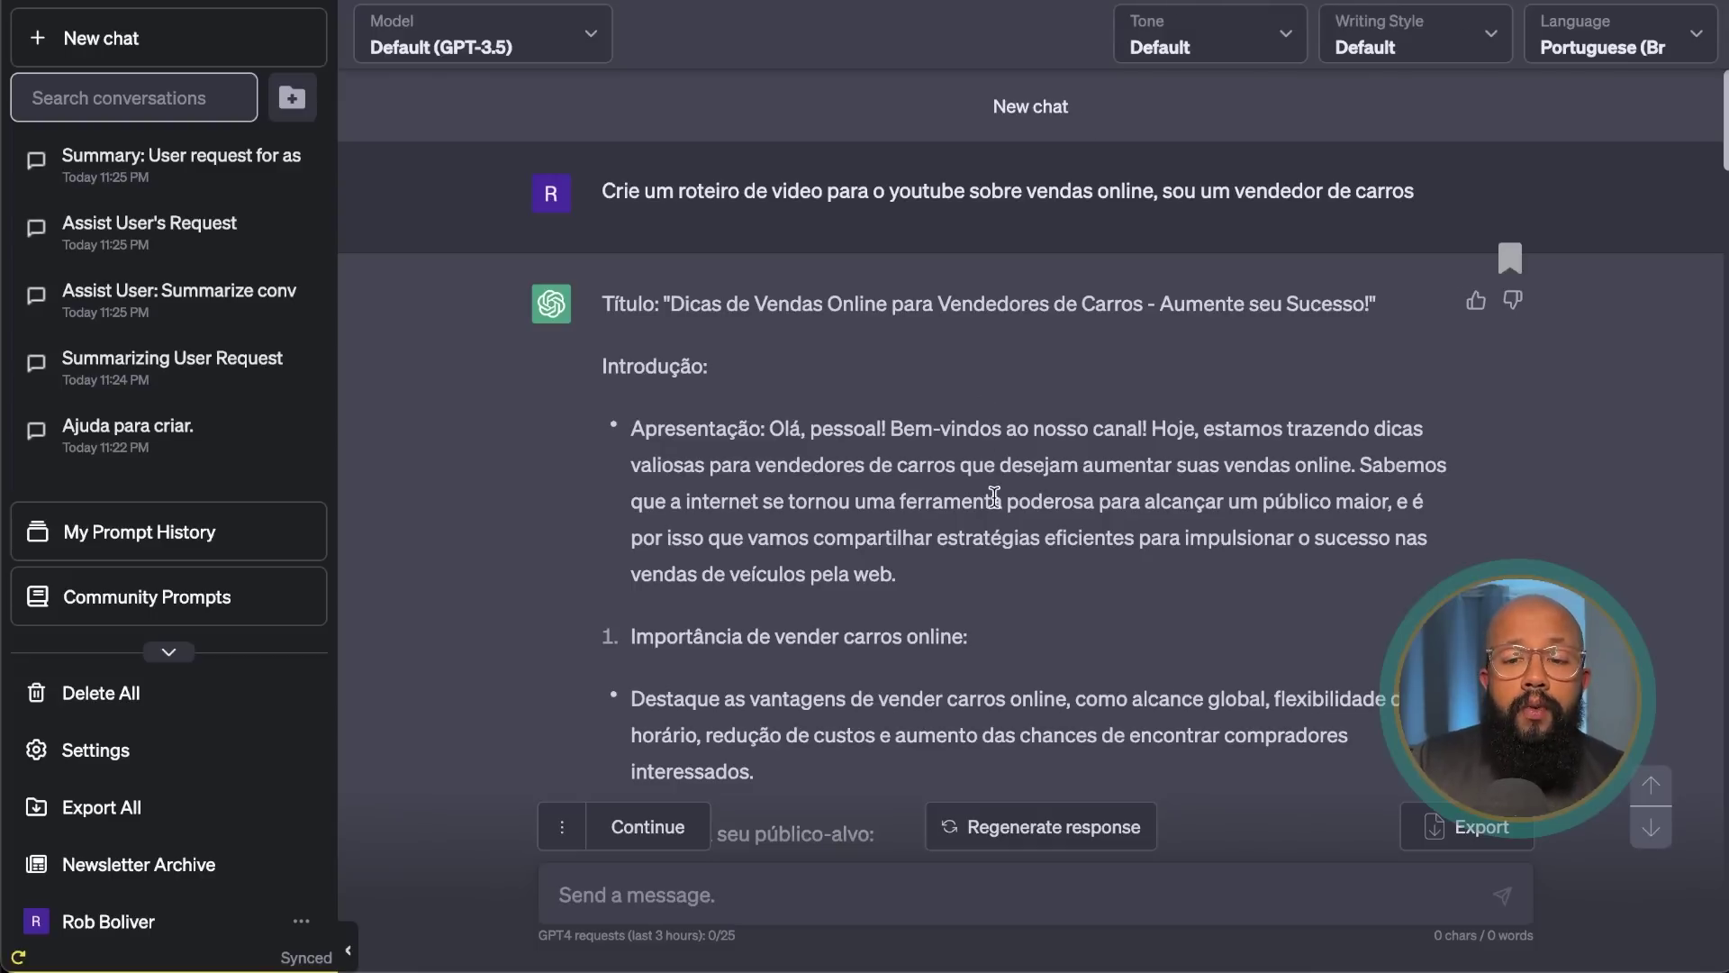
scroll(993, 496, "down", 10)
scroll(992, 496, "down", 10)
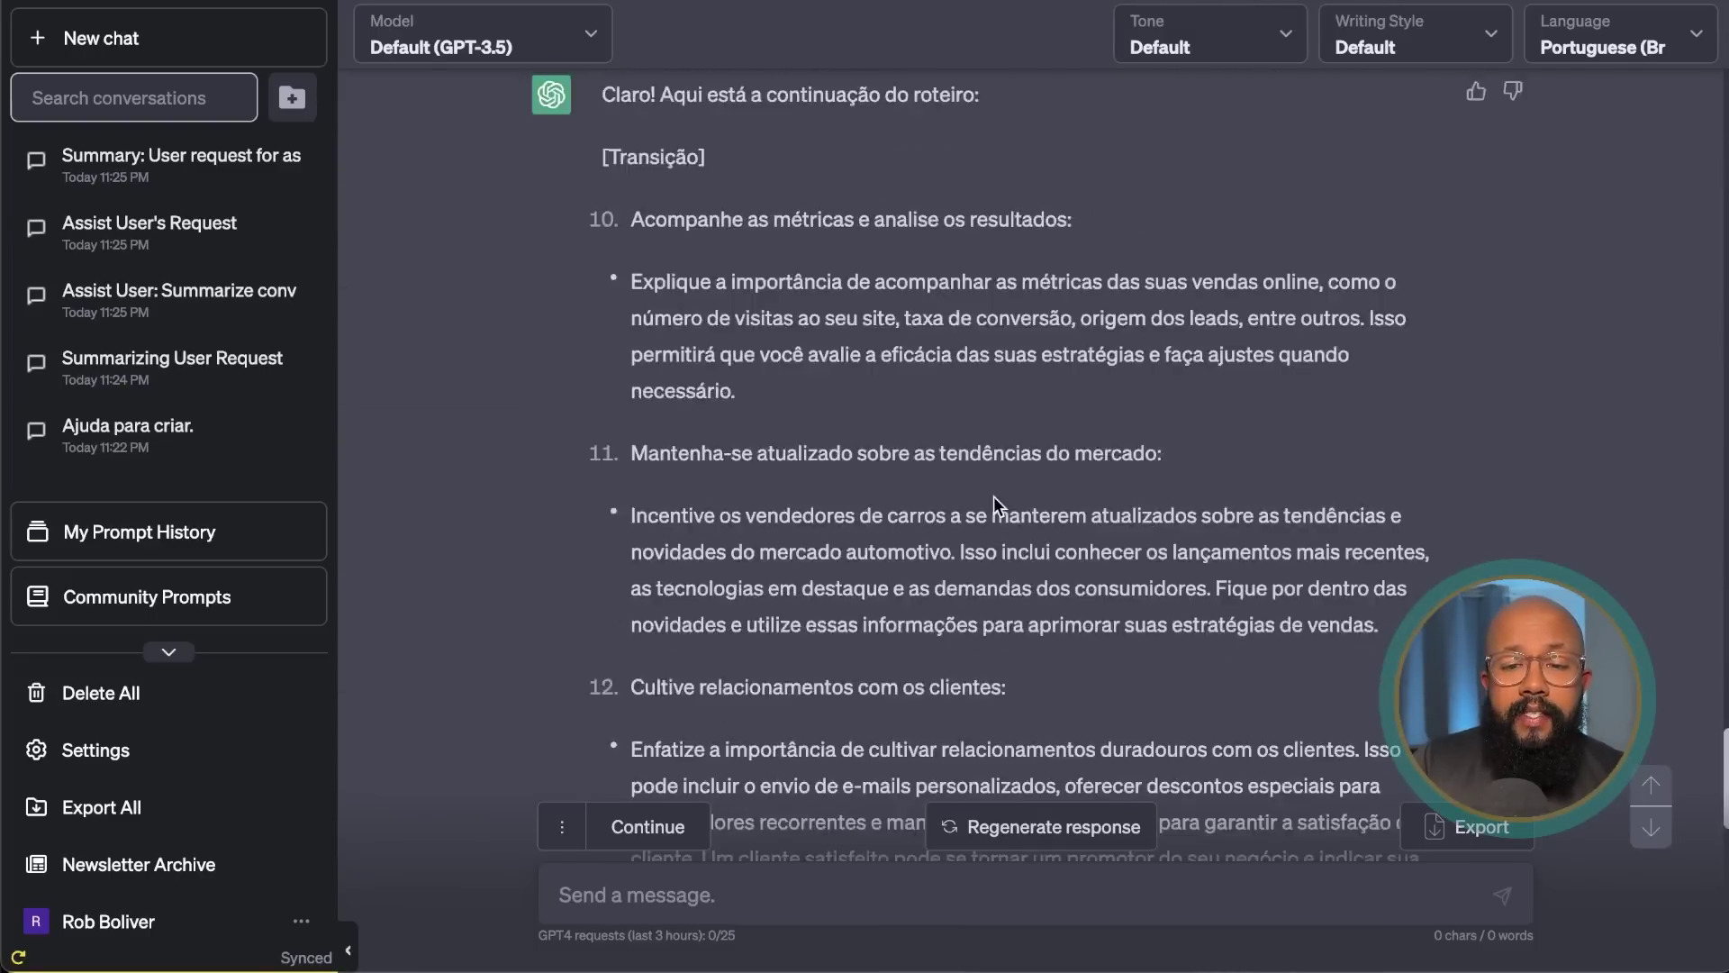